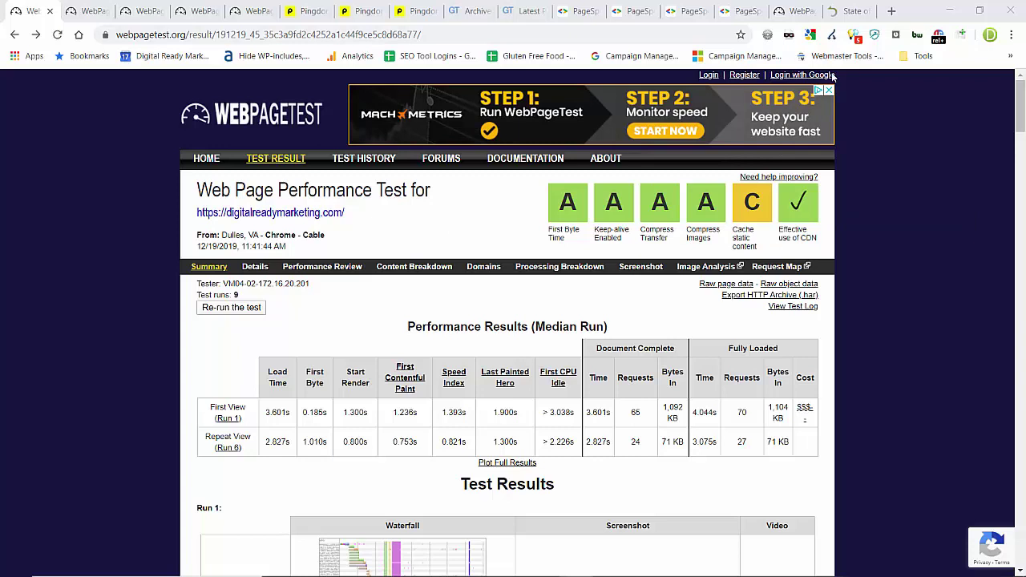
Step: Compare the request count in the third Pingdom report for digitalreadymarketing.com with HTTP Archive's median Total Requests
left_click(850, 12)
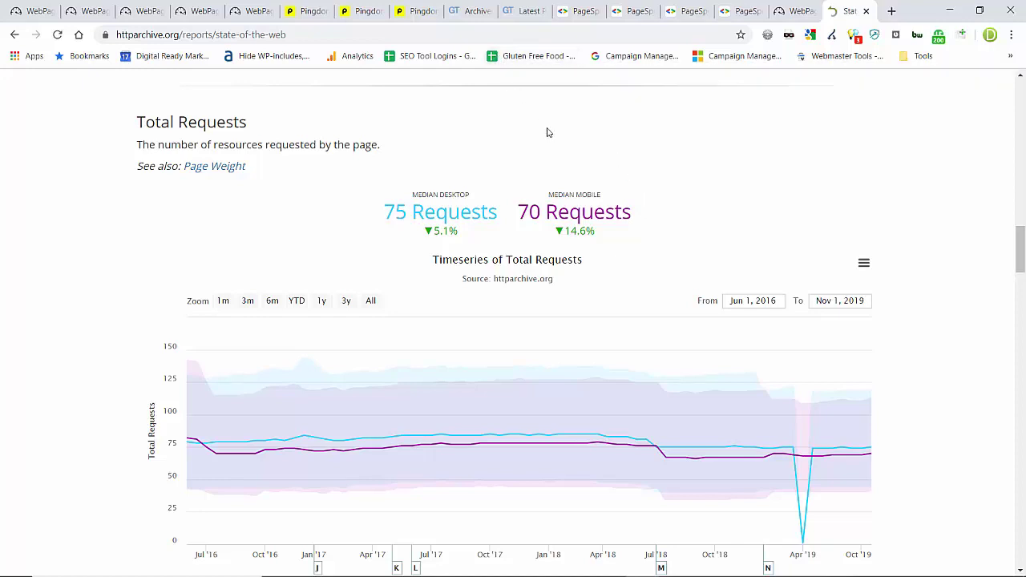
left_click(417, 12)
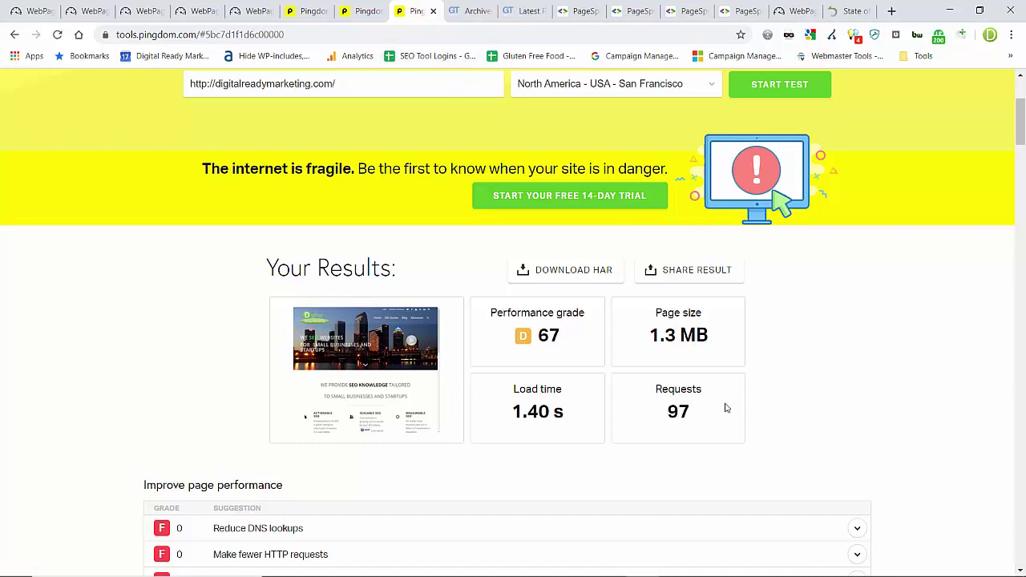
triple_click(699, 415)
left_click(702, 417)
left_click(850, 10)
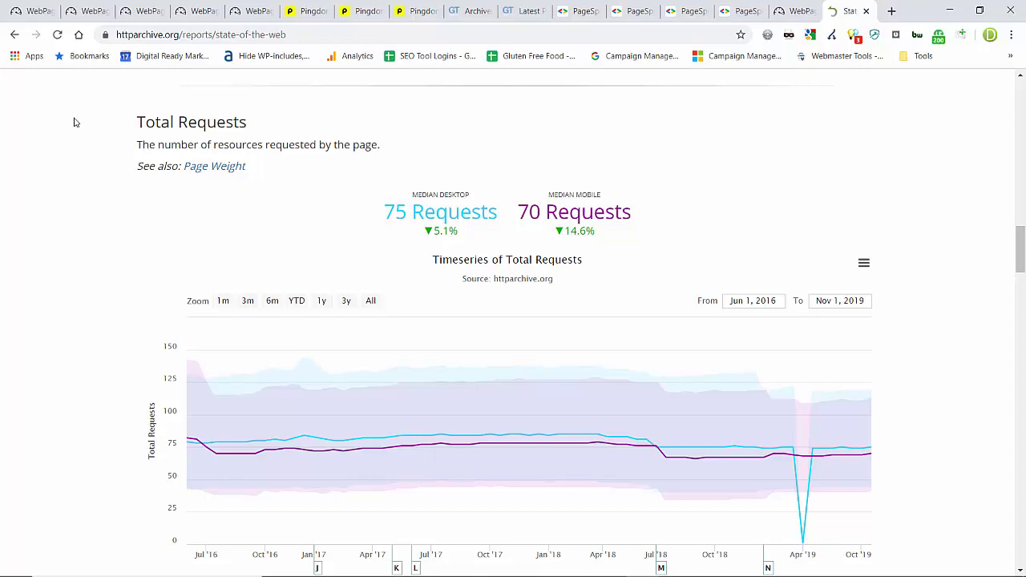
Step: Compare the median-run performance results of the two WebPageTest reports for digitalreadymarketing.com, tested at 11:41 AM and 12:43 PM
left_click(38, 15)
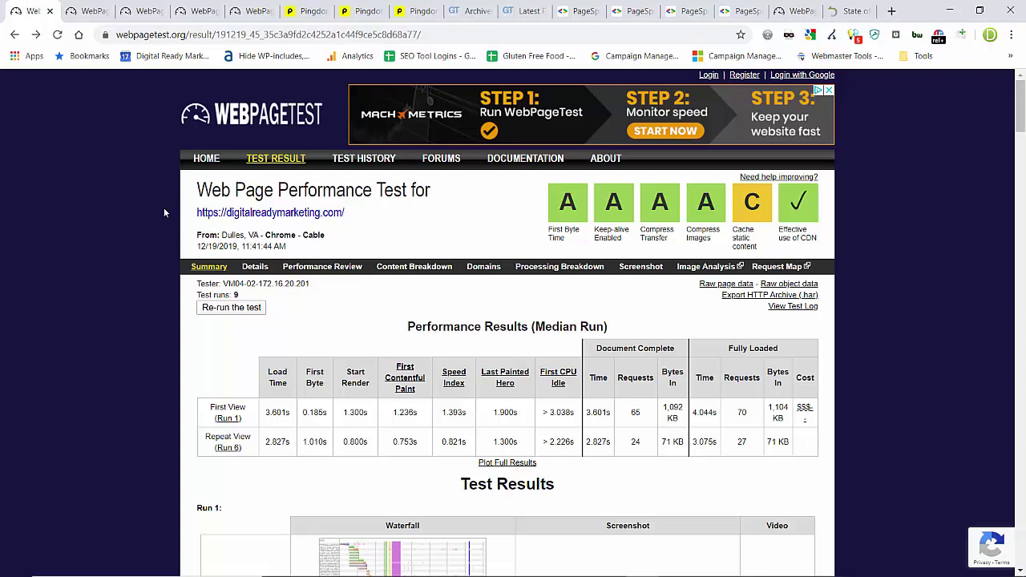
left_click(93, 11)
left_click(144, 11)
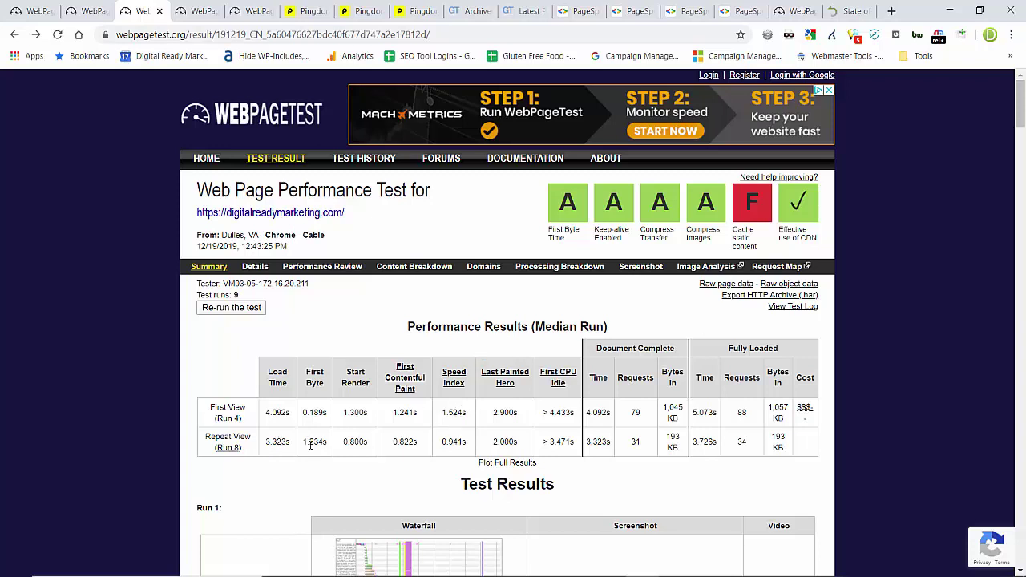
left_click(30, 11)
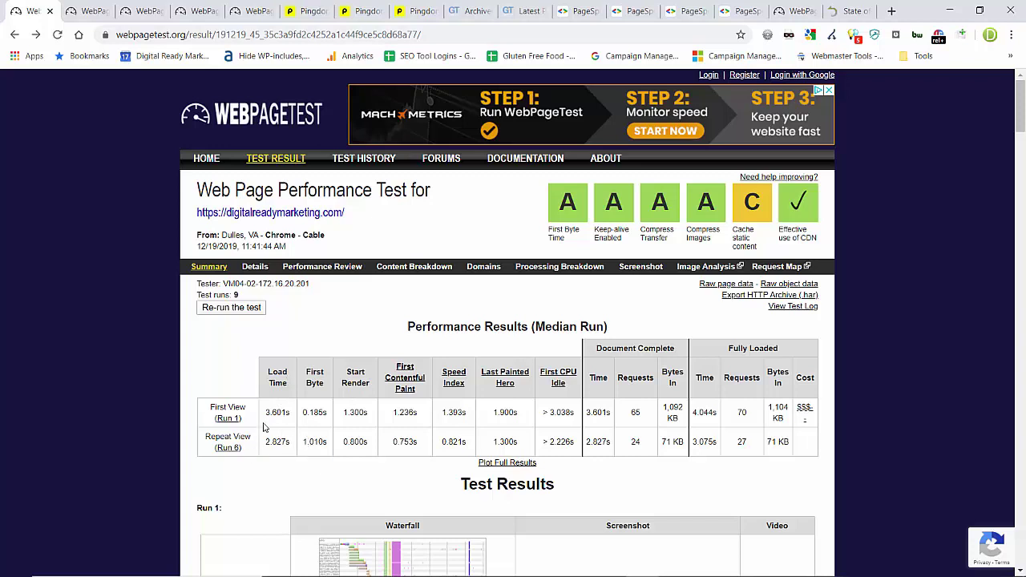
Step: Examine the available test location, browser and connection options on WebPageTest's Advanced Testing form, leaving the settings as they are
left_click(90, 14)
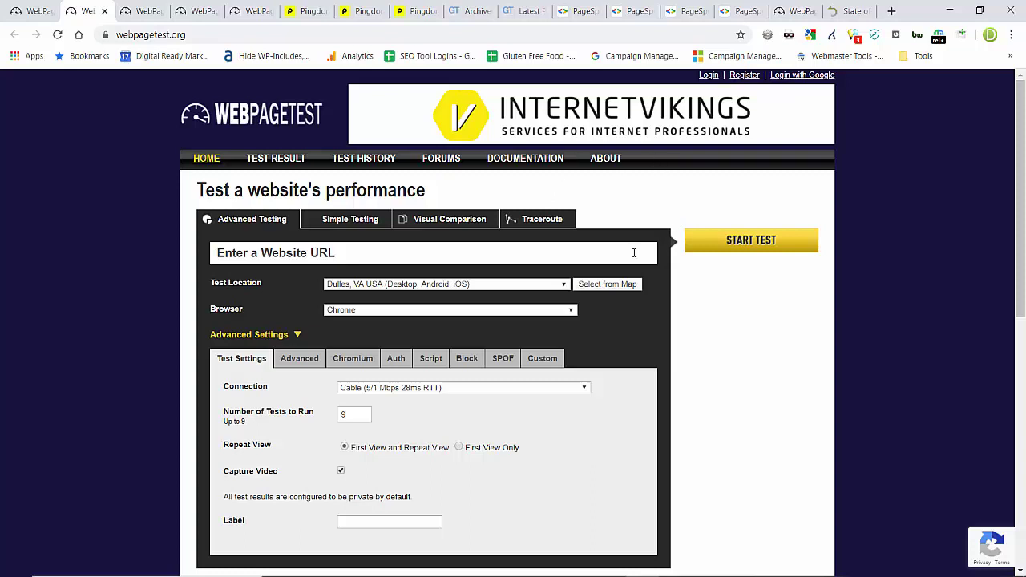
left_click(563, 287)
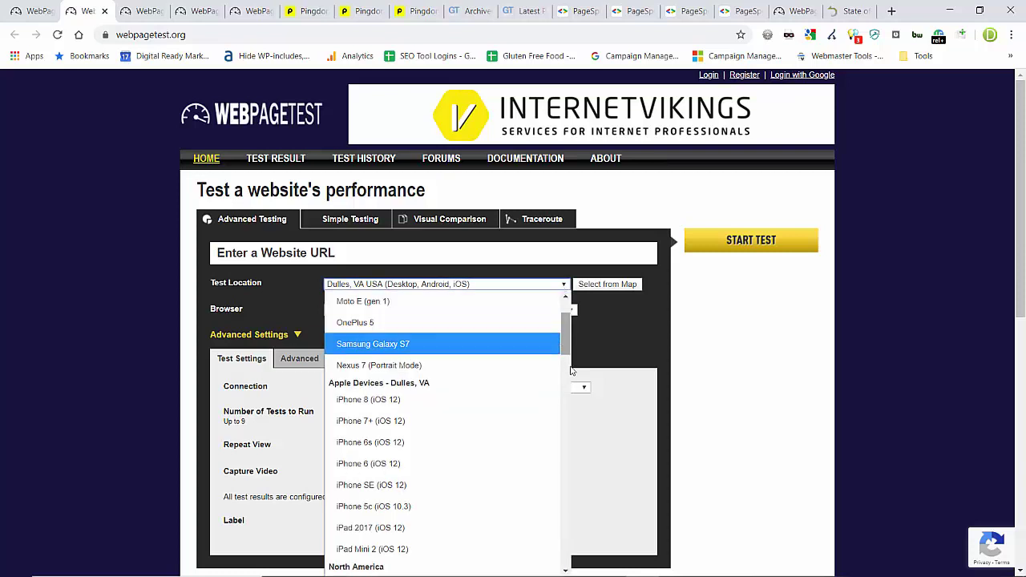
left_click(625, 335)
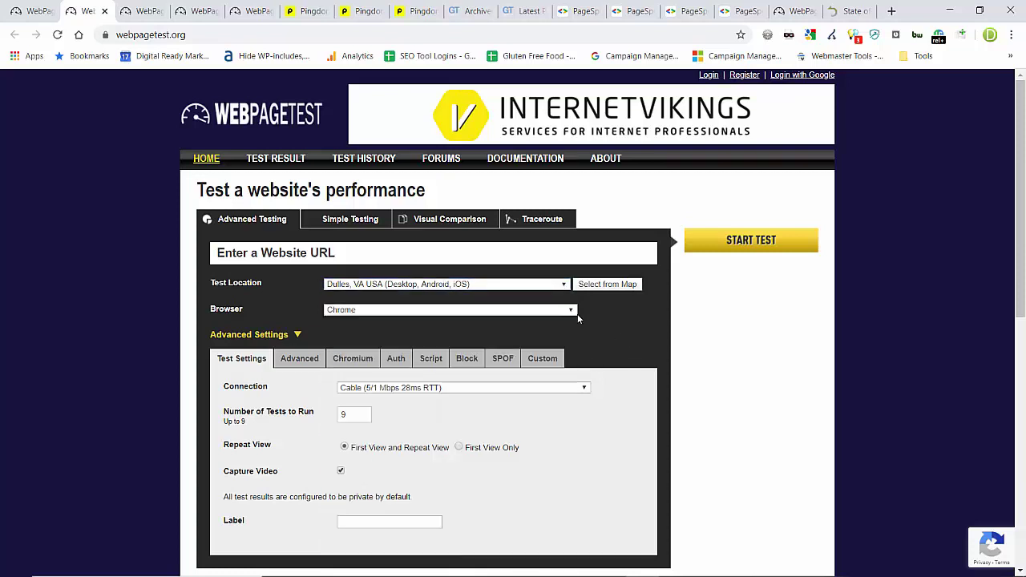
left_click(577, 315)
left_click(631, 343)
left_click(584, 388)
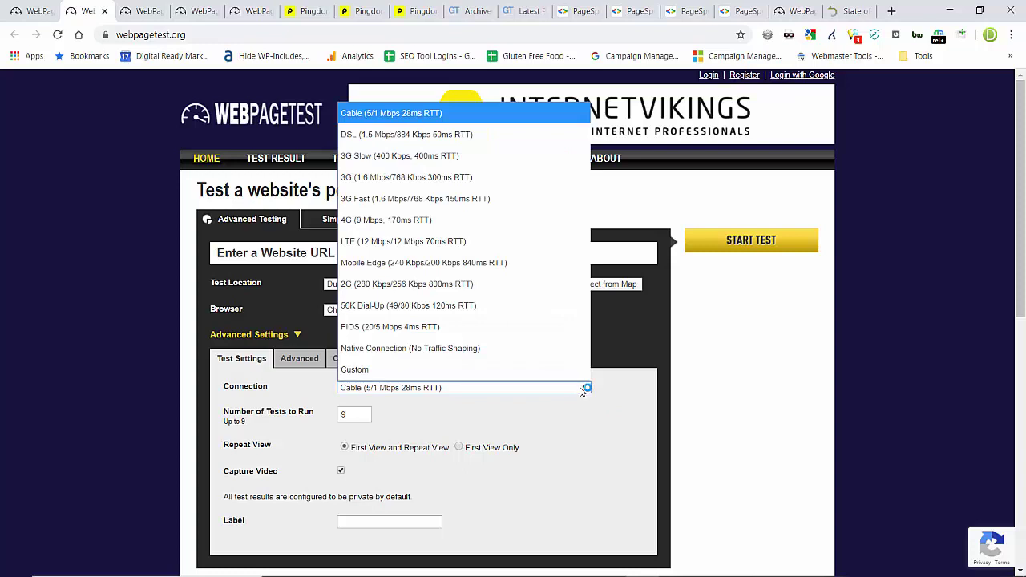
left_click(548, 256)
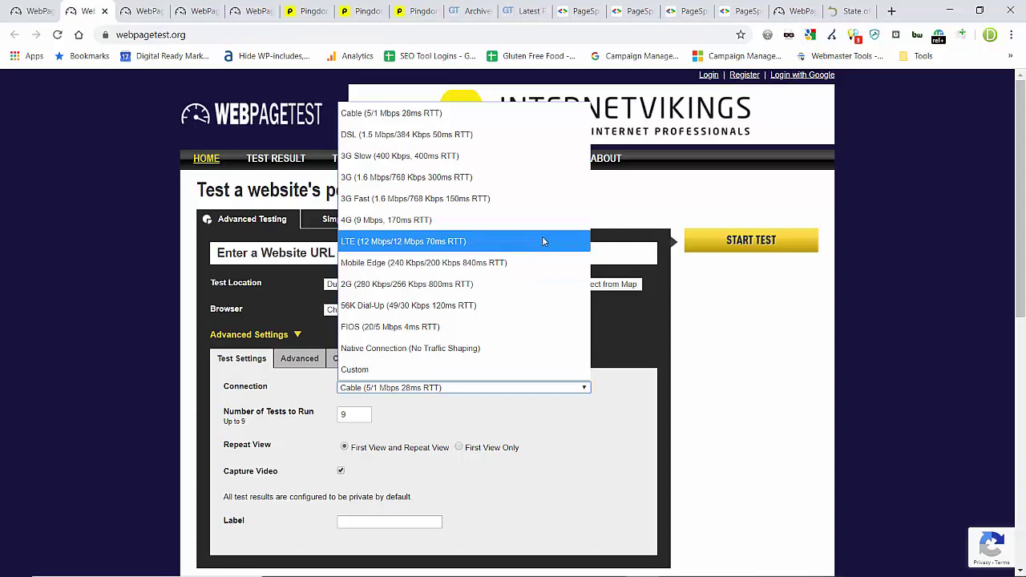
left_click(725, 342)
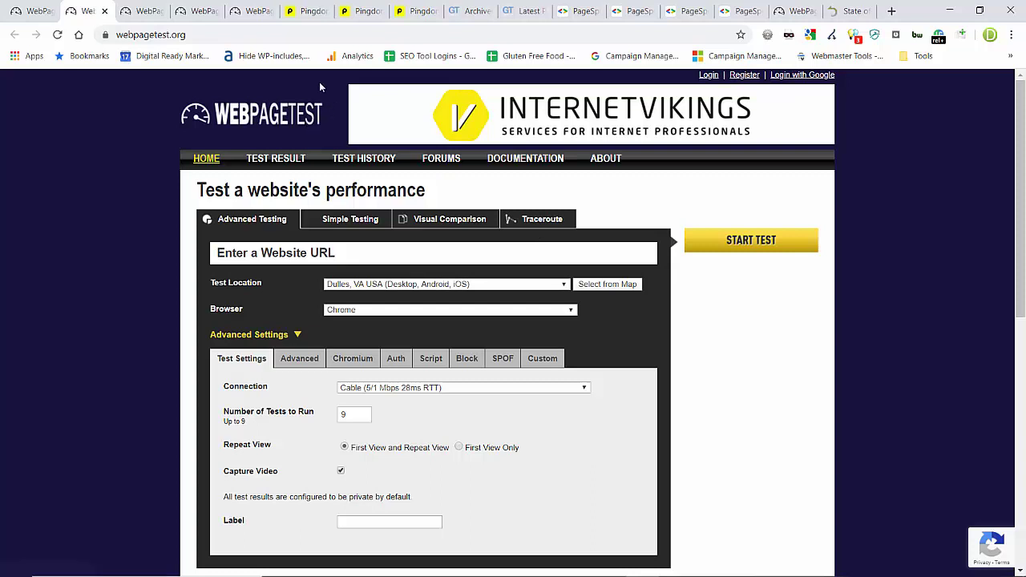
Step: Review the first Pingdom report for digitalreadymarketing.com, including its content size and requests by domain tables
left_click(314, 10)
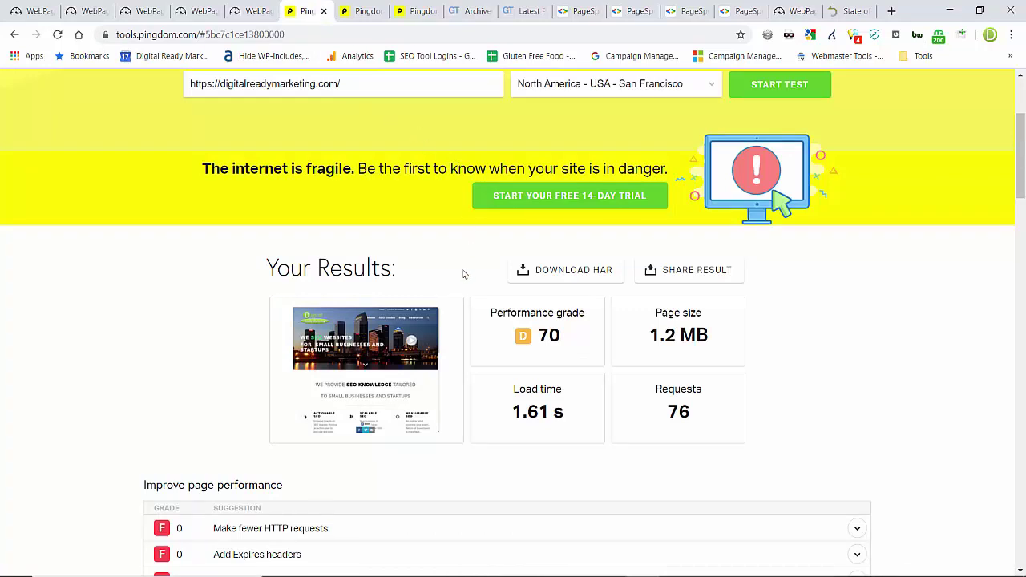
scroll(473, 275, "down", 8)
scroll(753, 294, "down", 4)
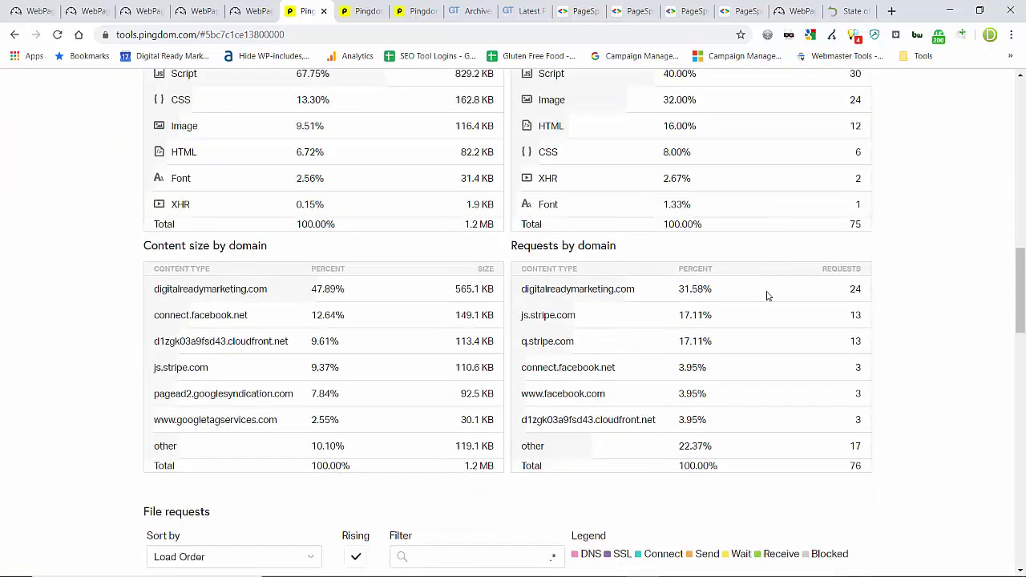
scroll(767, 296, "down", 4)
scroll(762, 264, "up", 4)
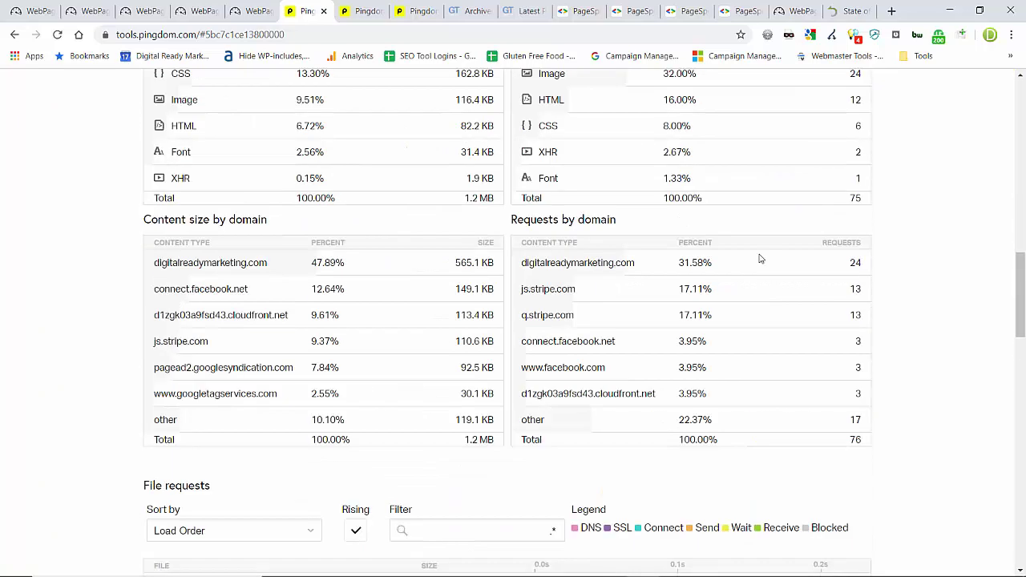
scroll(761, 259, "up", 10)
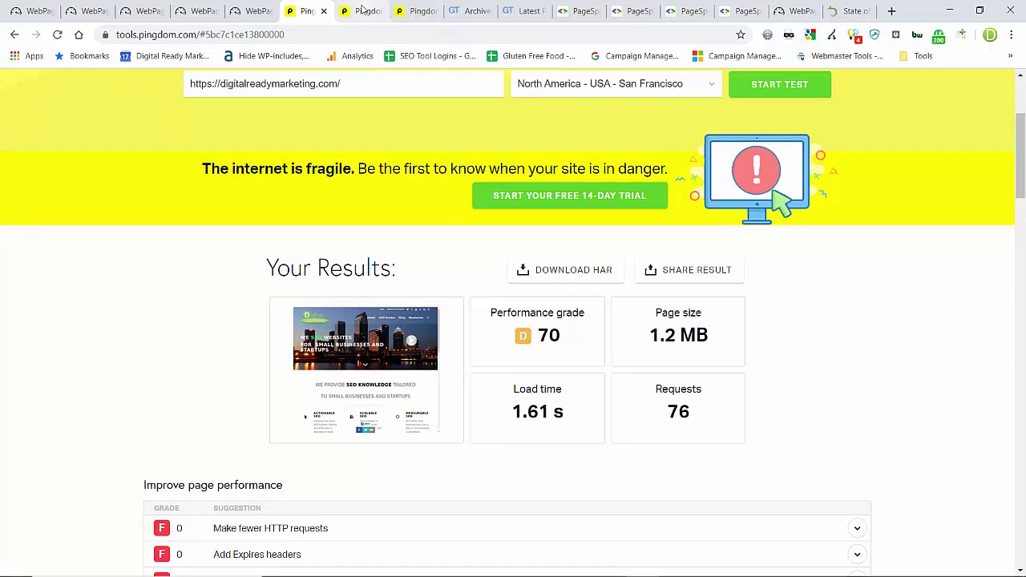
Step: Compare the request counts and summary results of the second and third Pingdom reports for digitalreadymarketing.com
left_click(361, 9)
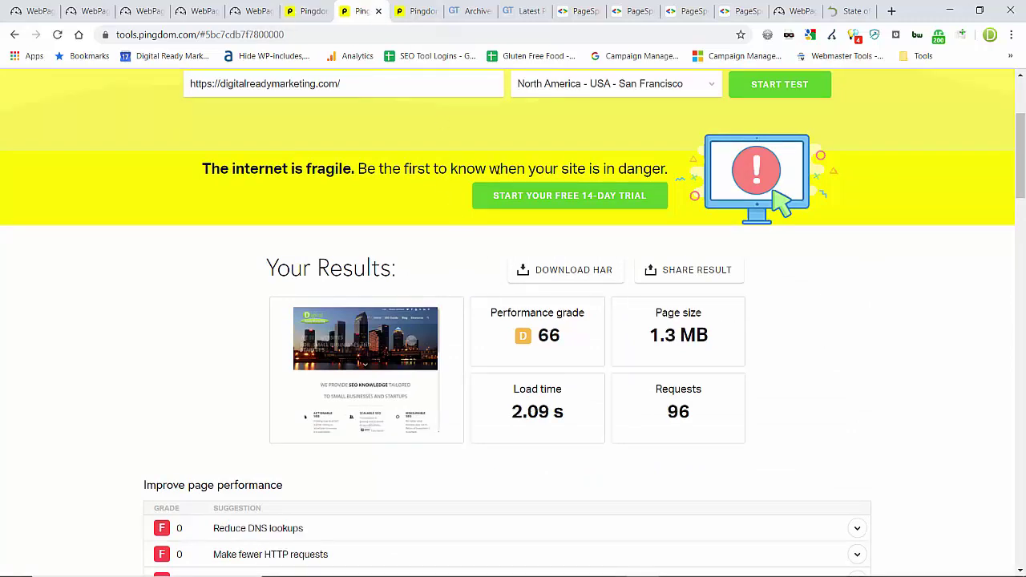
double_click(670, 414)
left_click(701, 410)
left_click_drag(663, 391, 665, 414)
left_click(696, 413)
left_click(703, 411)
left_click(407, 12)
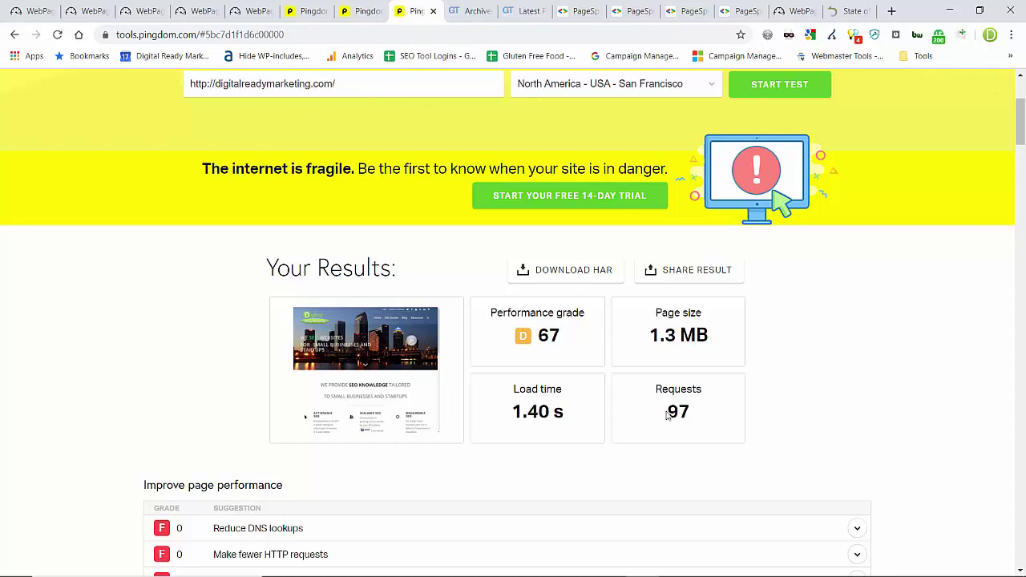
double_click(706, 414)
left_click(714, 407)
left_click(361, 11)
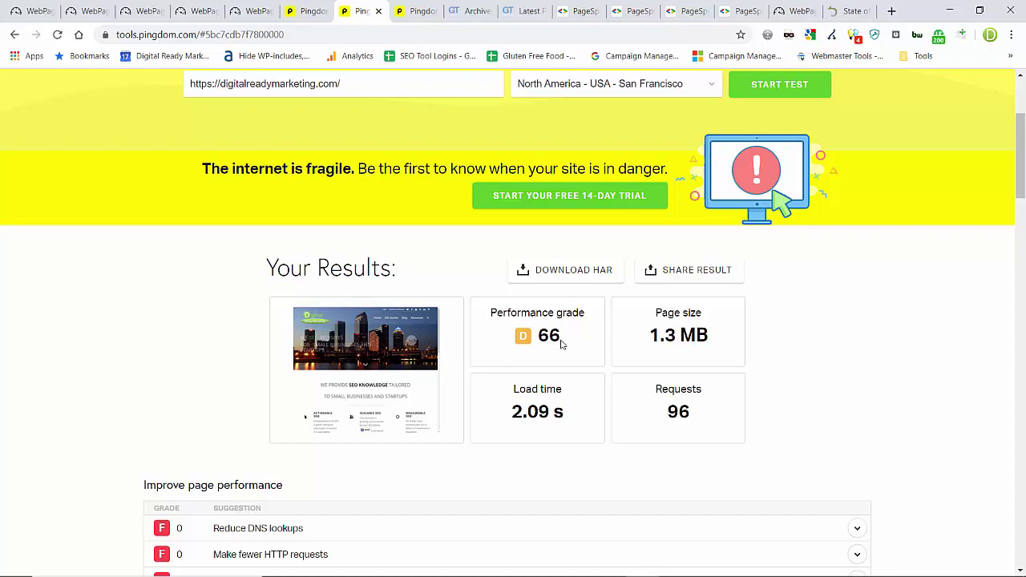
Step: Examine the archived GTmetrix report for digitalreadymarketing.com alongside WebPageTest's test setup form
left_click(471, 10)
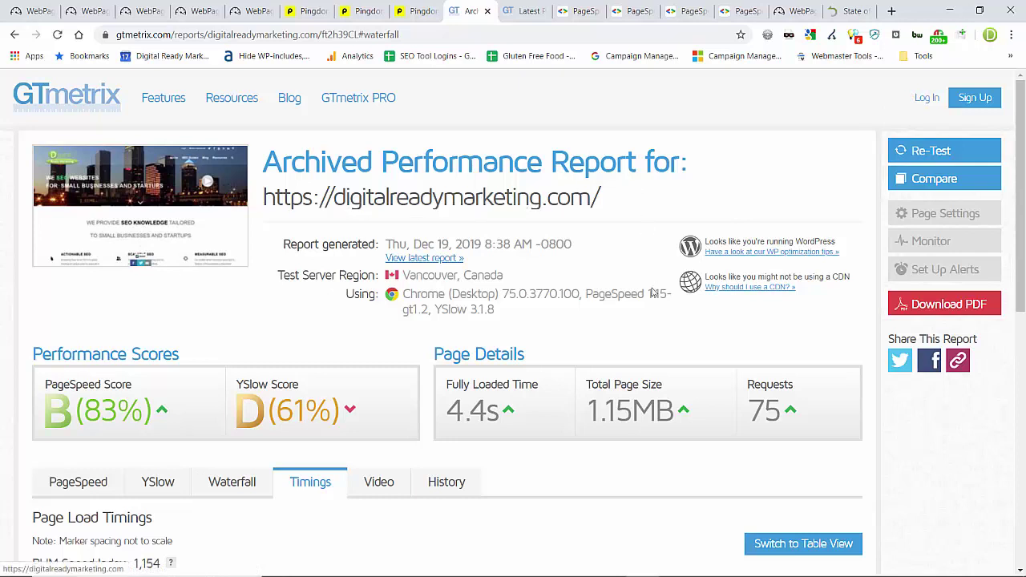
scroll(651, 293, "down", 3)
scroll(632, 293, "up", 3)
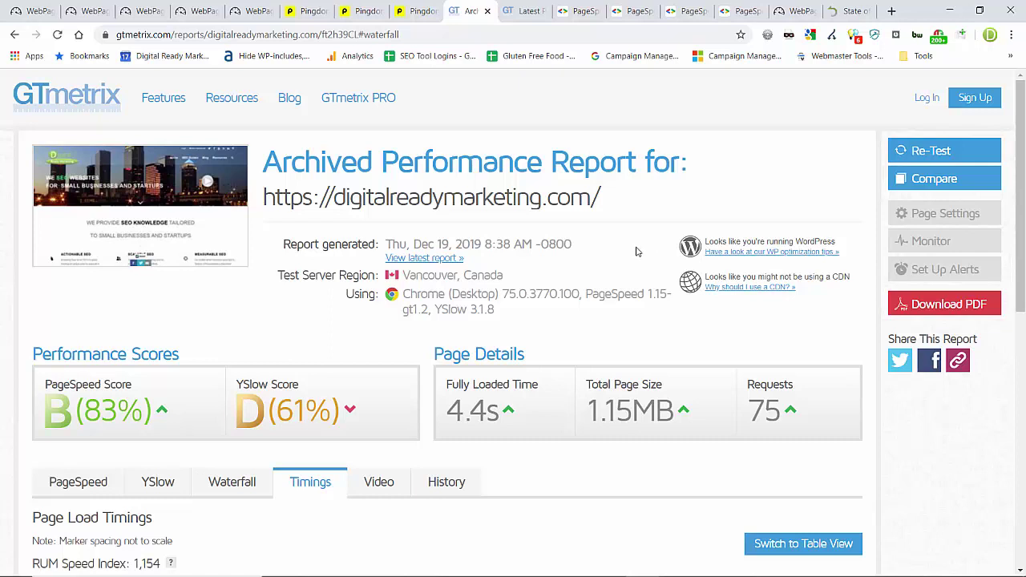
left_click(90, 12)
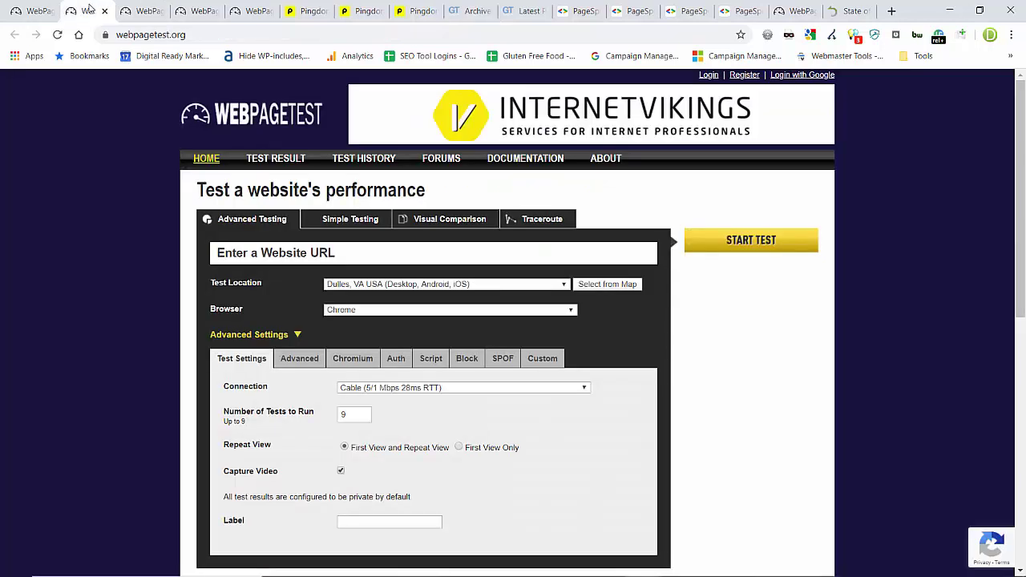
left_click(461, 12)
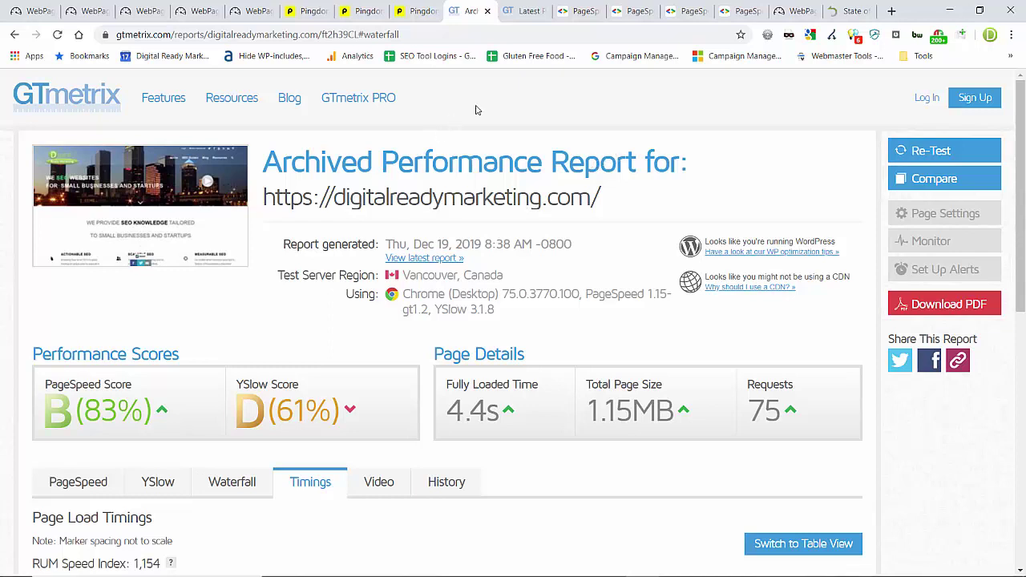
Step: Review the third Pingdom report's breakdown of size and requests by content type and domain
key("ctrl+shift+Tab")
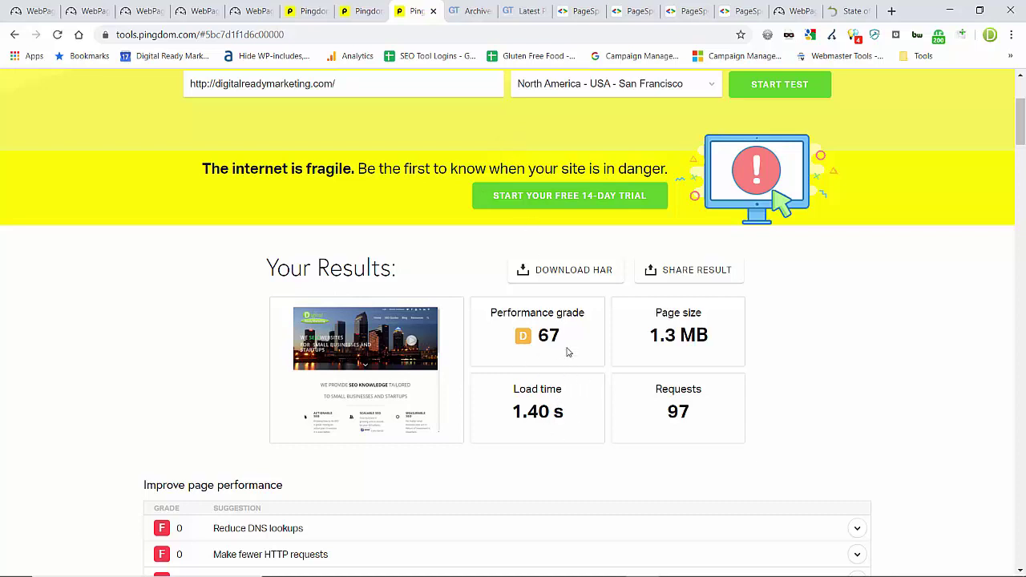
scroll(802, 333, "down", 5)
scroll(806, 328, "down", 5)
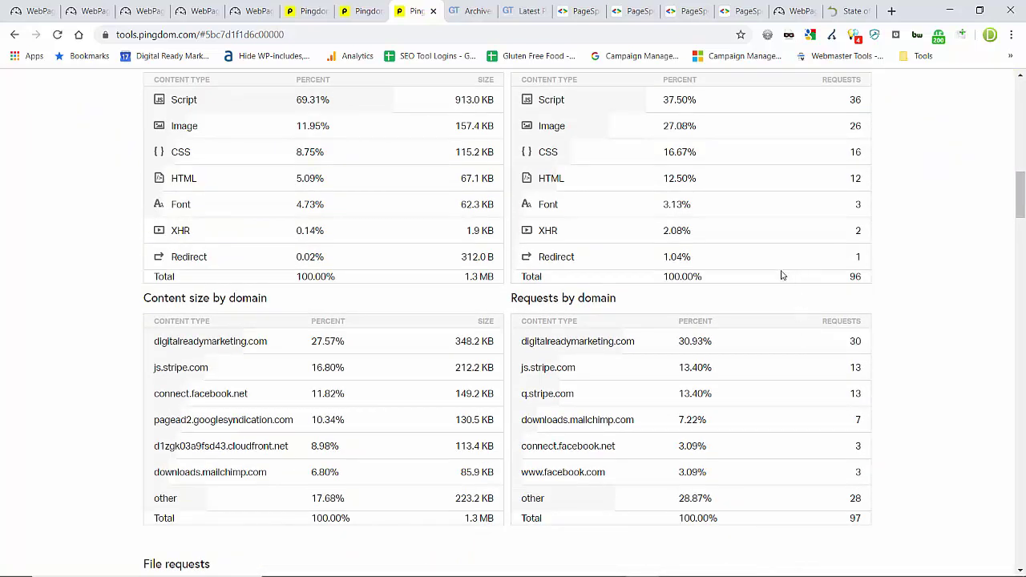
scroll(769, 275, "up", 12)
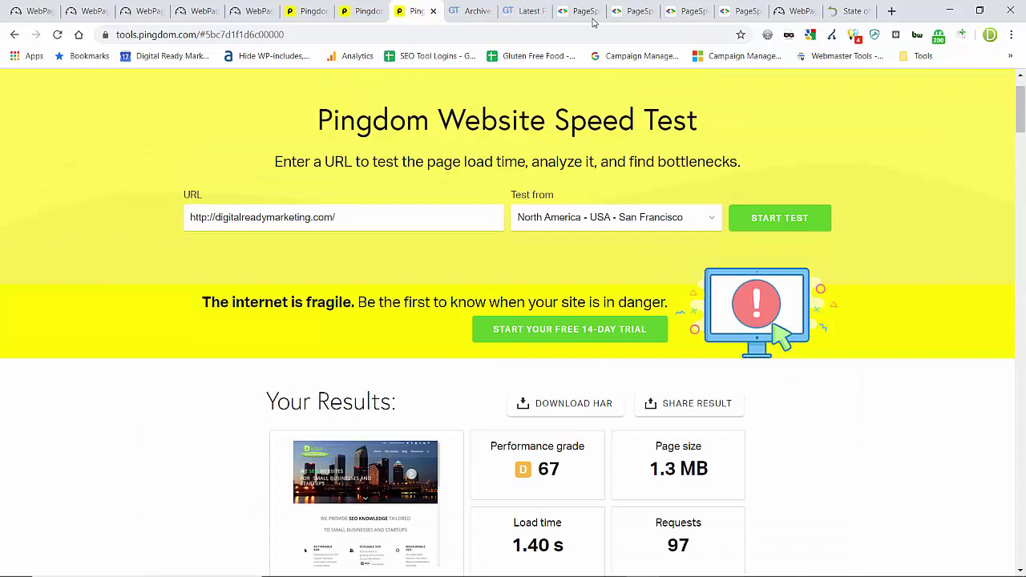
Step: Examine the mobile score and lab data in the PageSpeed Insights report for digitalreadymarketing.com
left_click(592, 20)
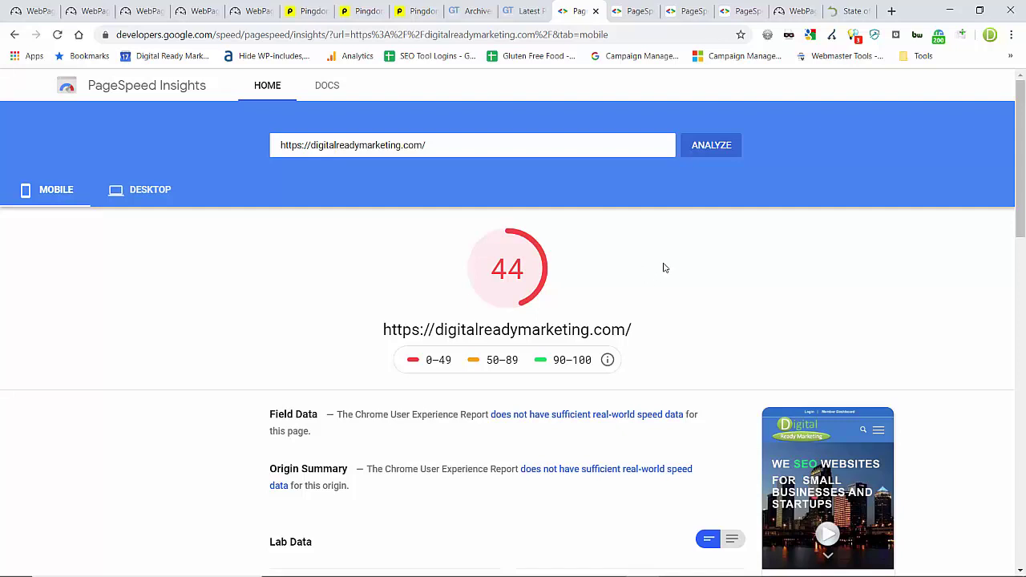
scroll(664, 268, "down", 2)
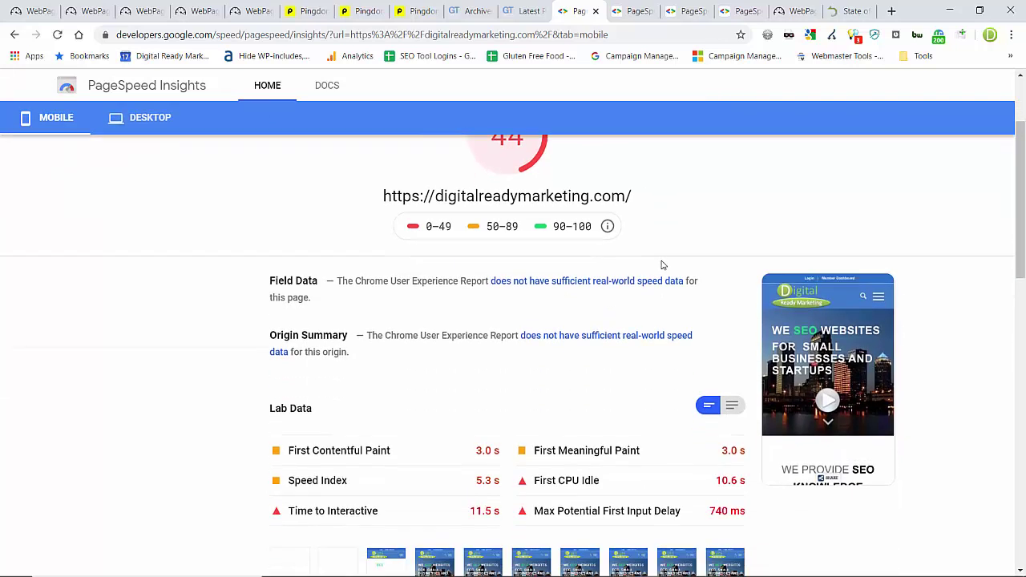
scroll(662, 268, "down", 2)
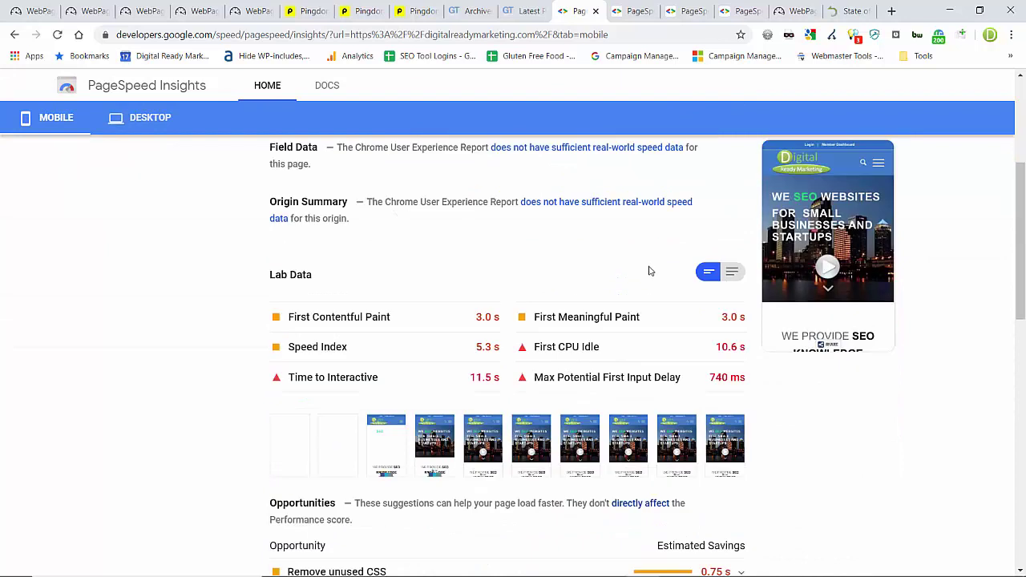
scroll(649, 271, "up", 4)
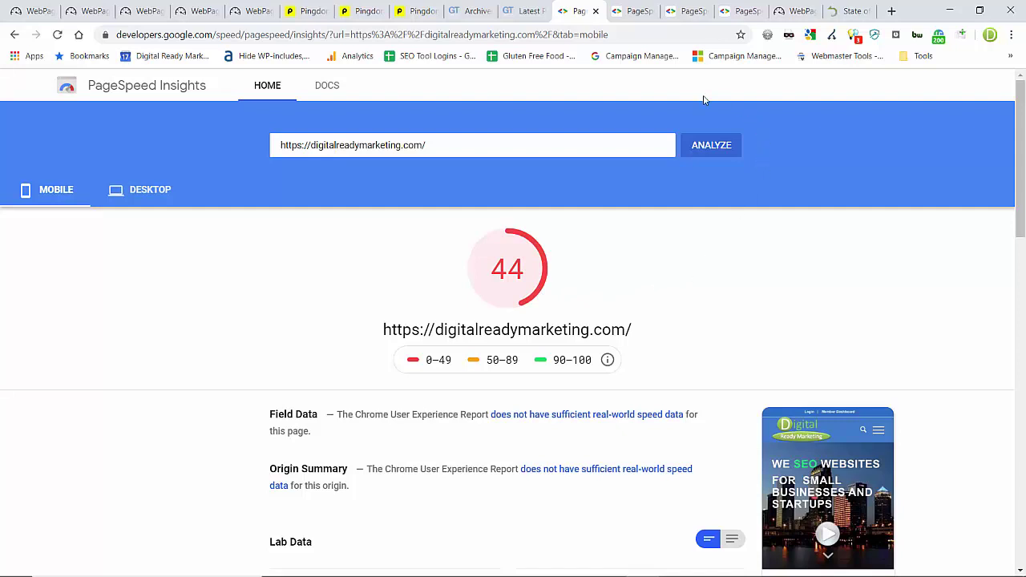
Step: Examine the mobile score, origin summary and lab data in the PageSpeed Insights report for the nbcnews.com AMP article
left_click(630, 11)
scroll(643, 311, "up", 4)
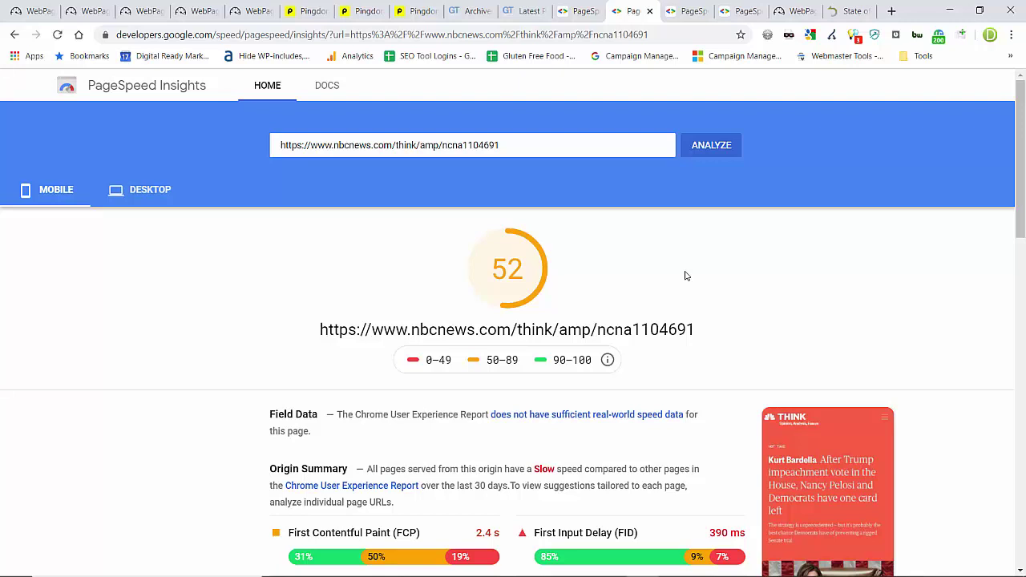
scroll(649, 295, "down", 2)
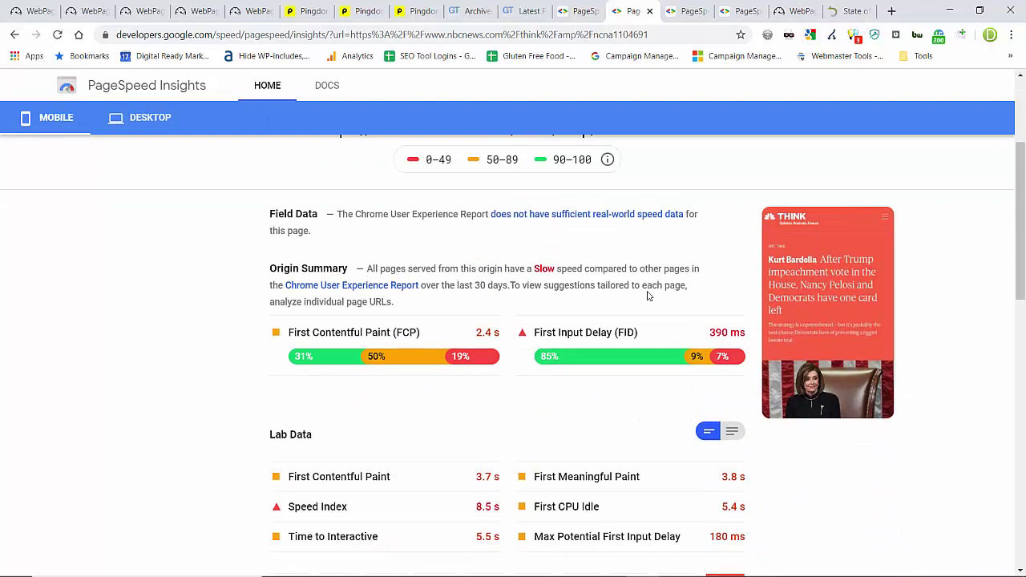
scroll(624, 219, "up", 2)
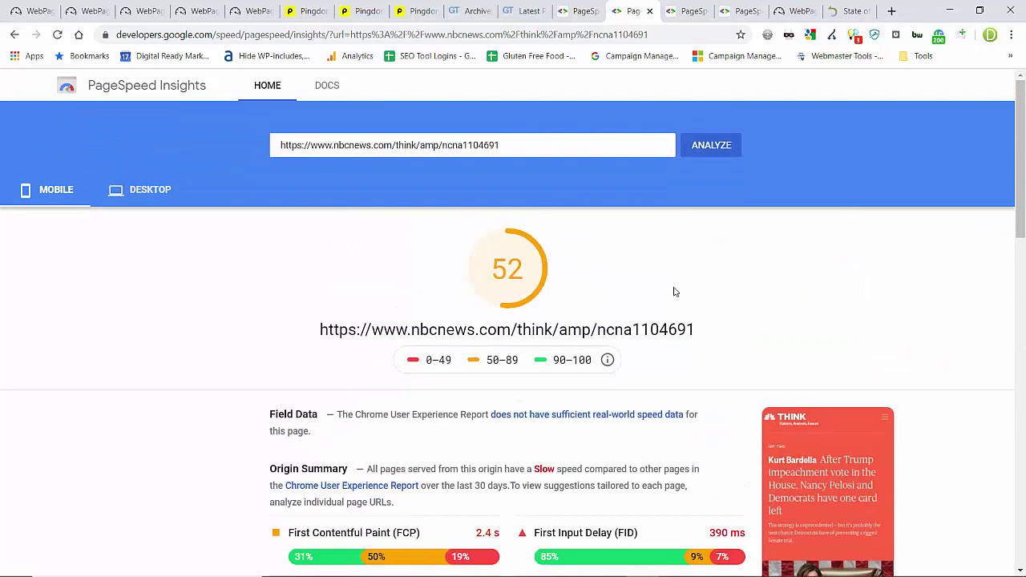
scroll(674, 291, "down", 3)
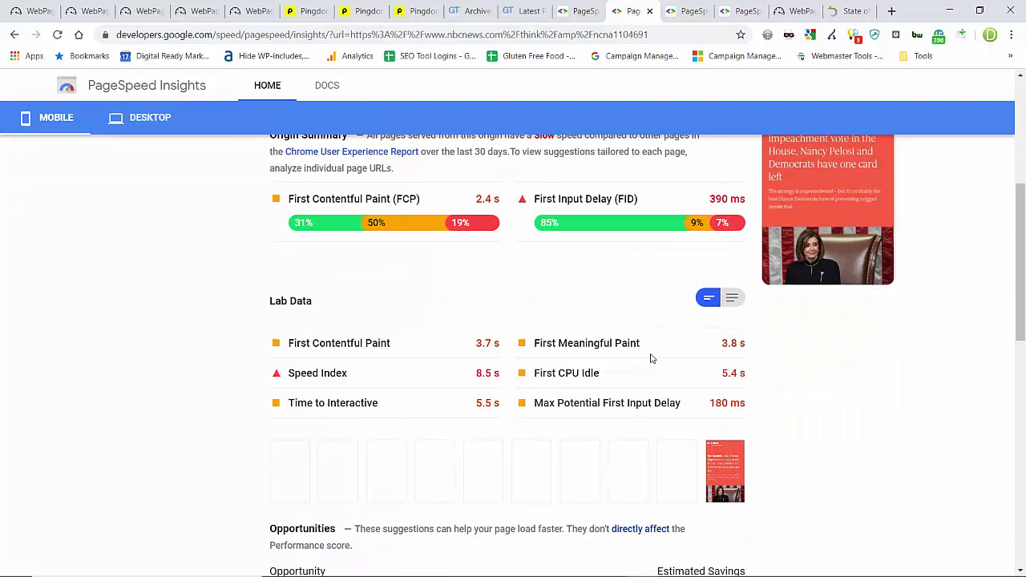
scroll(659, 347, "up", 3)
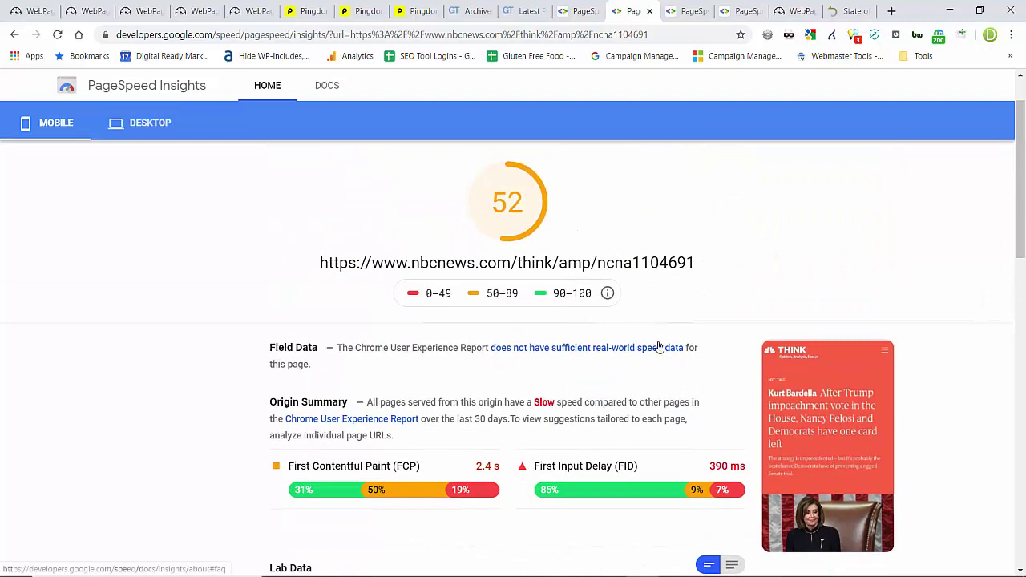
Step: Finish reviewing the nbcnews.com report, and examine the foxnews.com AMP article's mobile score, origin summary, lab data and opportunities
scroll(659, 346, "down", 4)
scroll(658, 337, "up", 6)
key("ctrl+Tab")
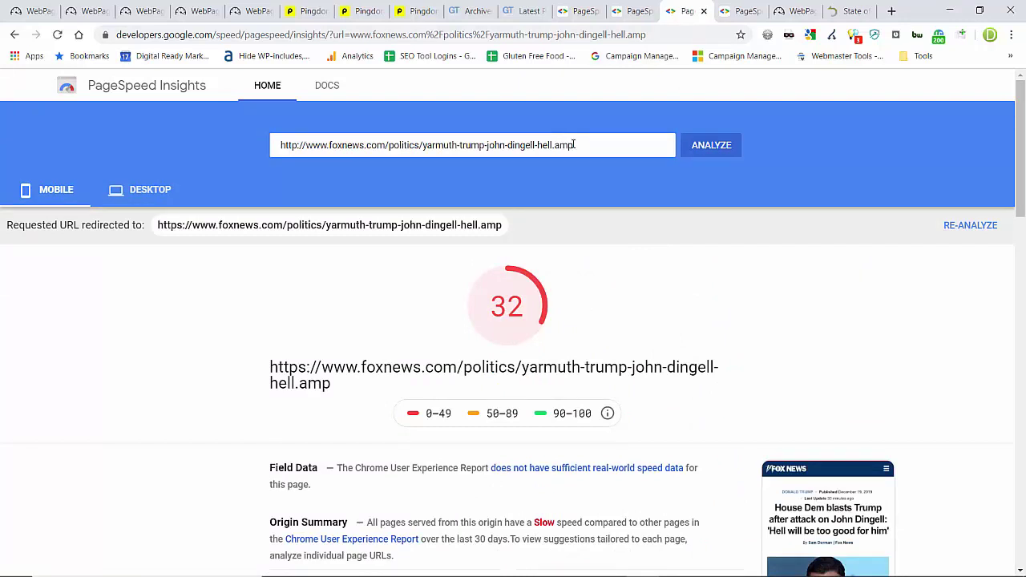
scroll(649, 303, "down", 4)
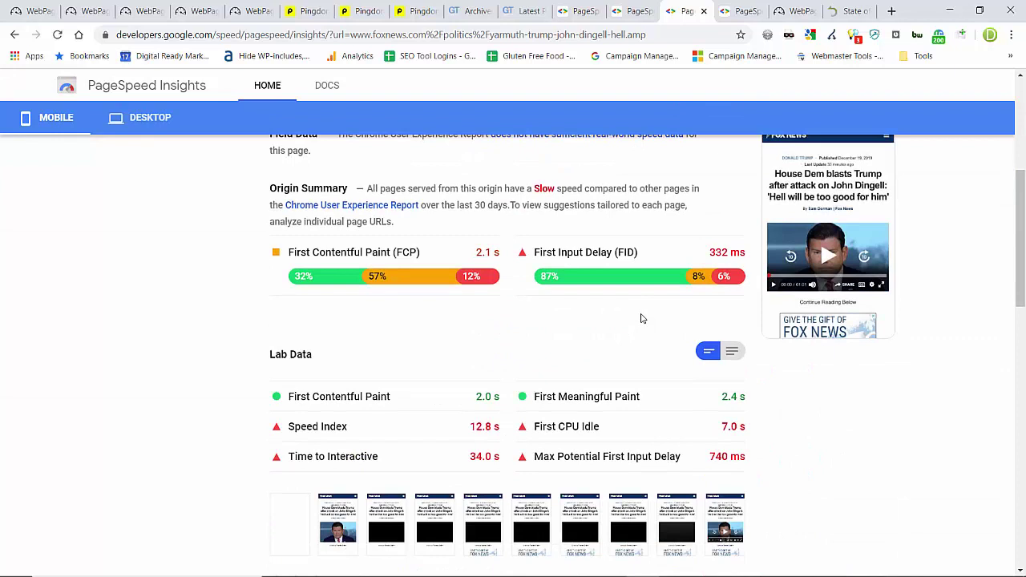
scroll(641, 319, "down", 4)
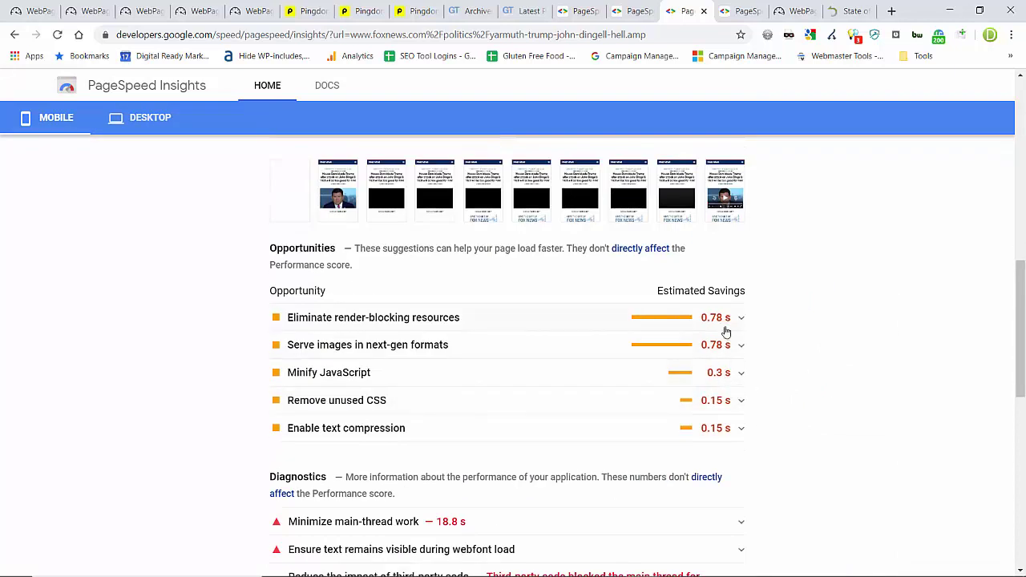
scroll(657, 475, "up", 4)
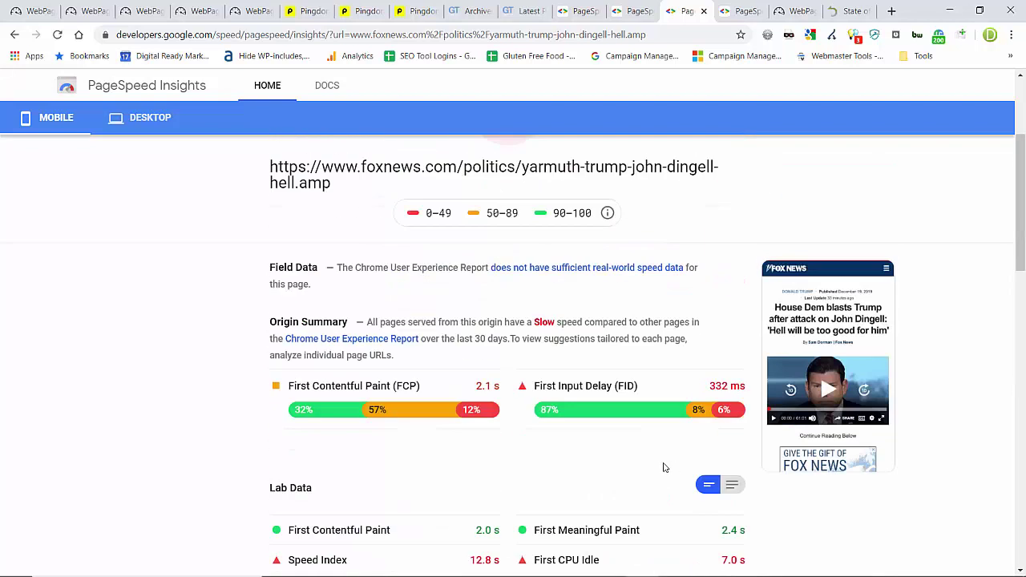
scroll(665, 467, "up", 3)
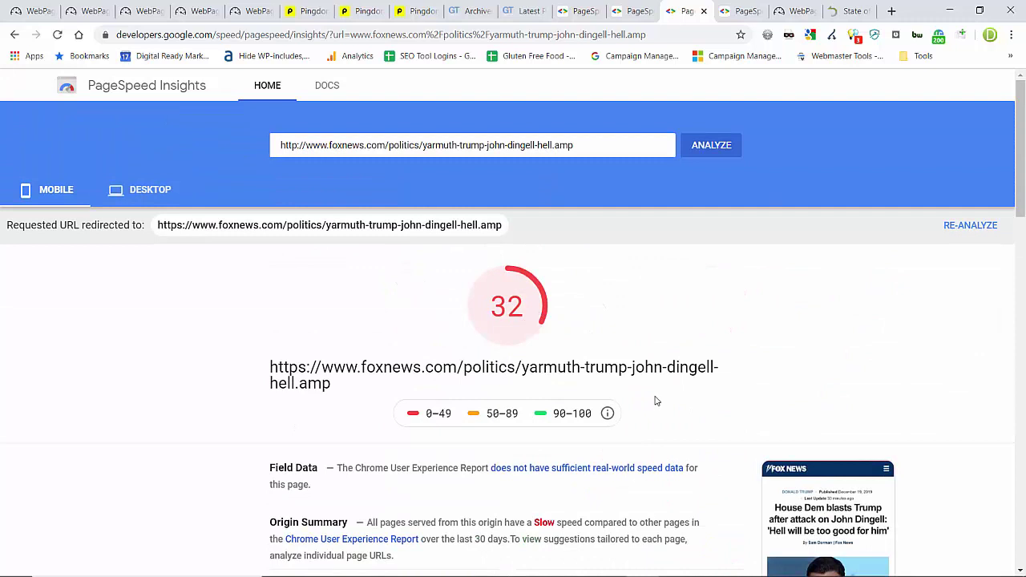
Step: Expand the foxnews.com diagnostic "Reduce the impact of third-party code" and review the third parties' sizes and main-thread blocking times
scroll(657, 397, "down", 7)
scroll(658, 367, "down", 3)
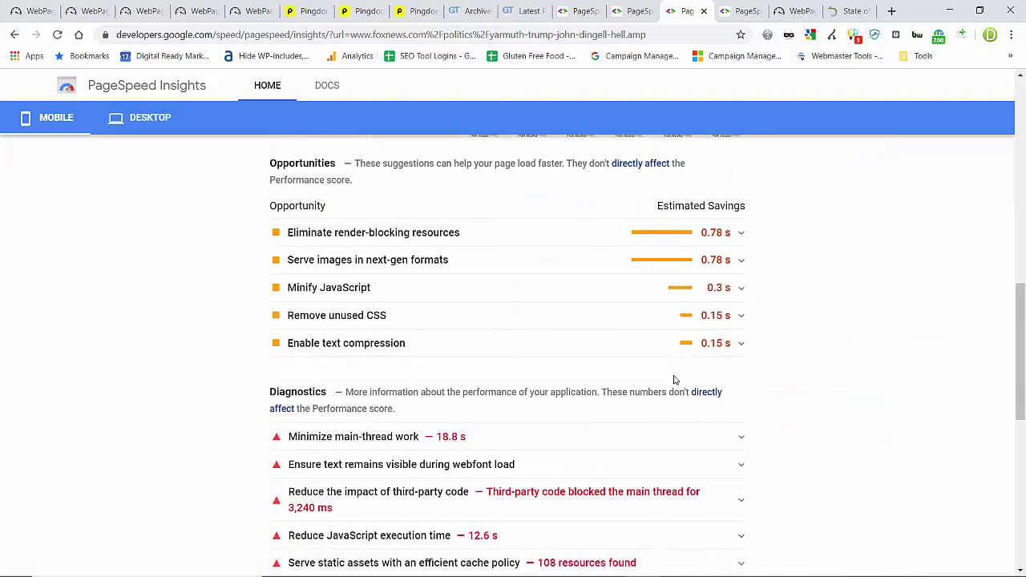
left_click(721, 323)
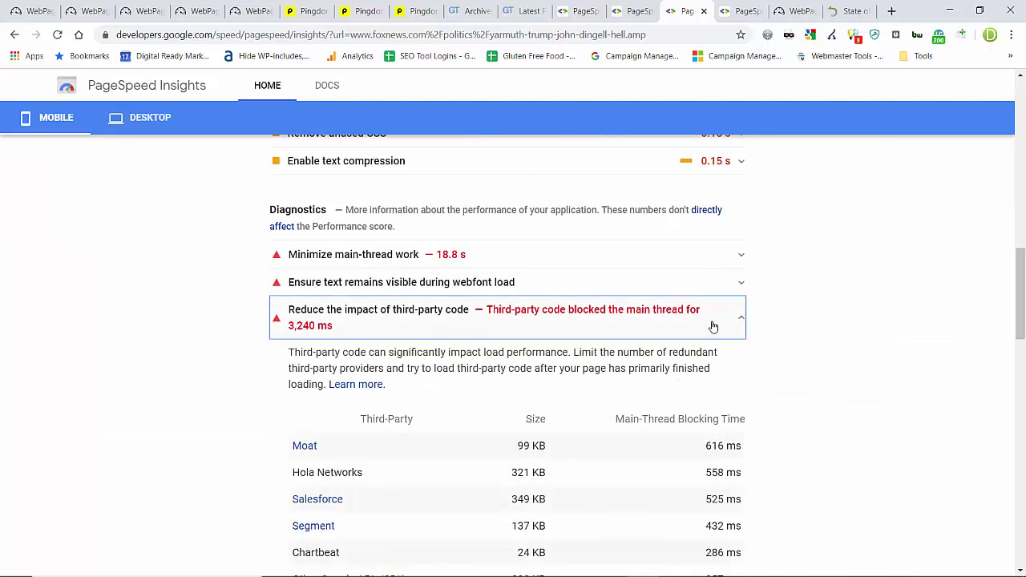
scroll(711, 336, "down", 4)
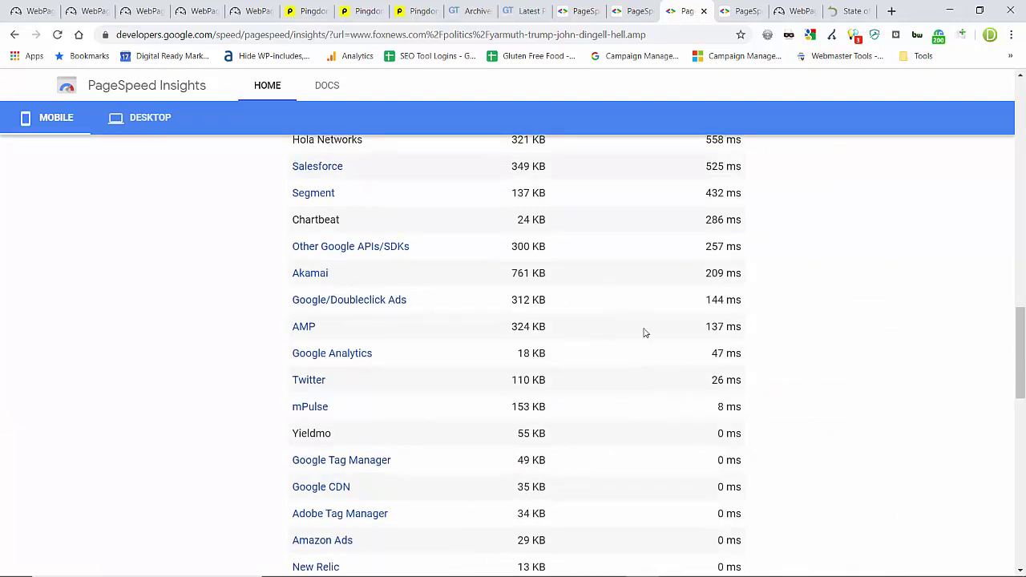
scroll(645, 333, "up", 3)
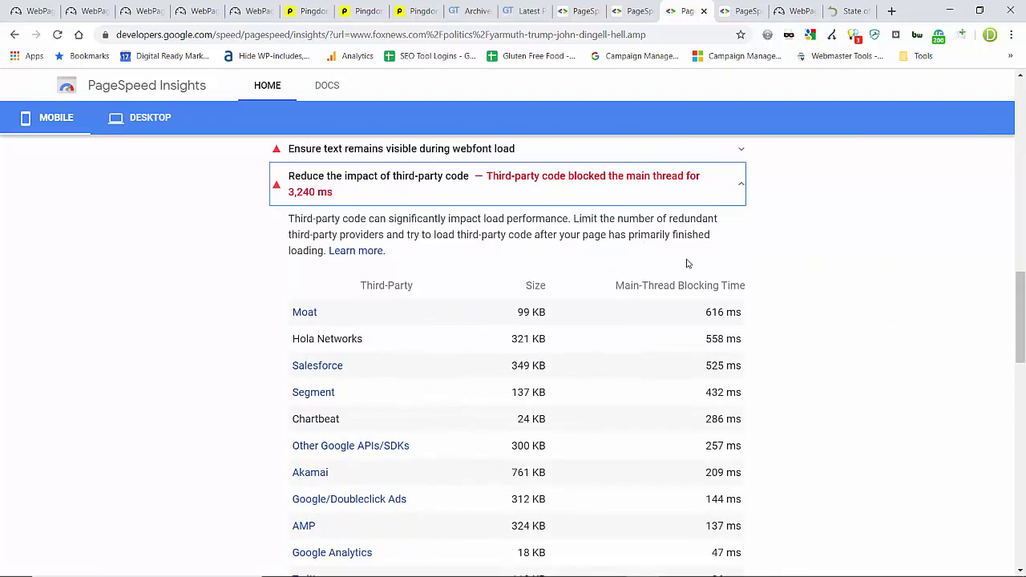
scroll(693, 273, "down", 6)
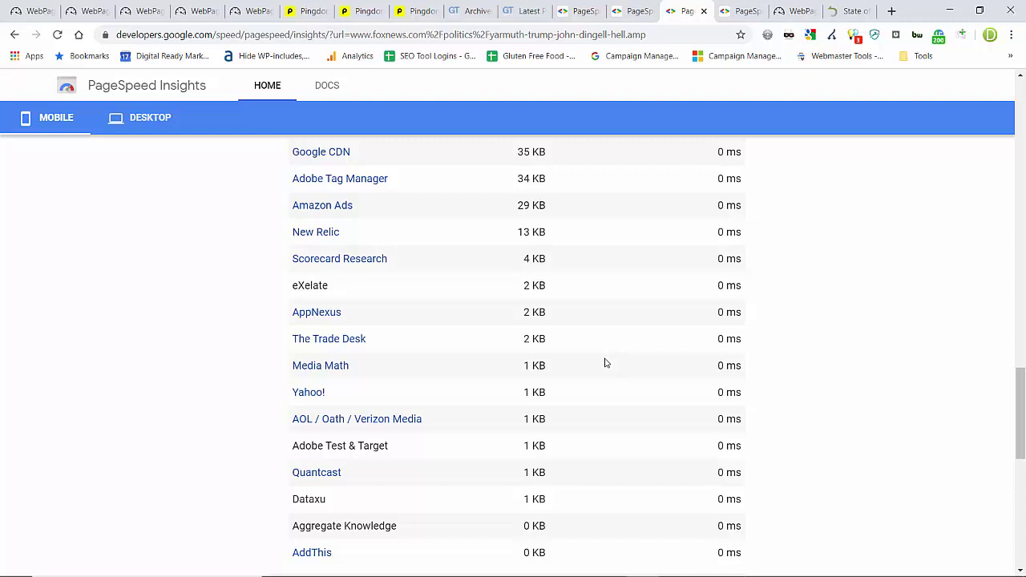
scroll(606, 363, "down", 3)
scroll(619, 339, "up", 3)
scroll(664, 351, "up", 3)
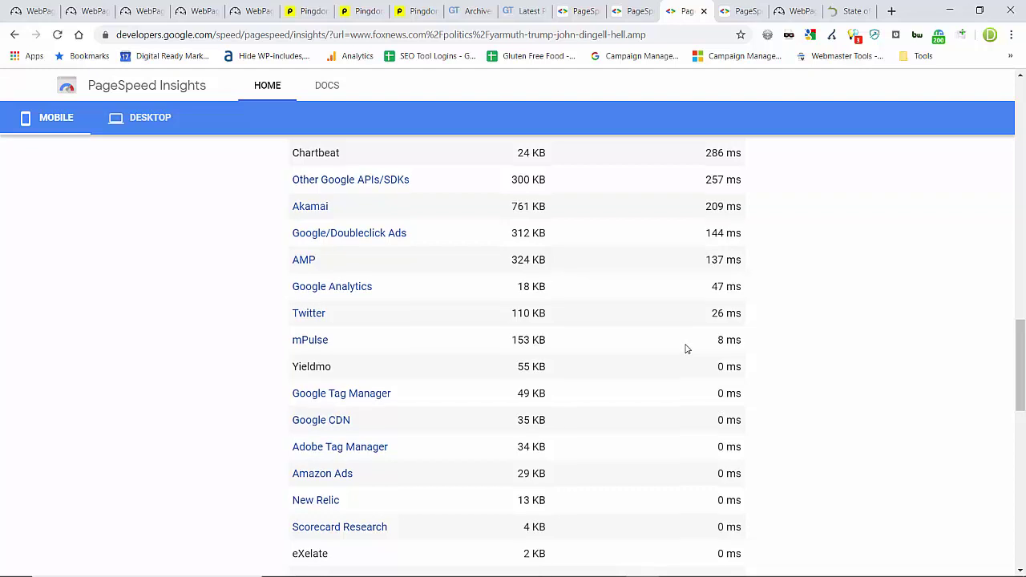
scroll(683, 347, "up", 15)
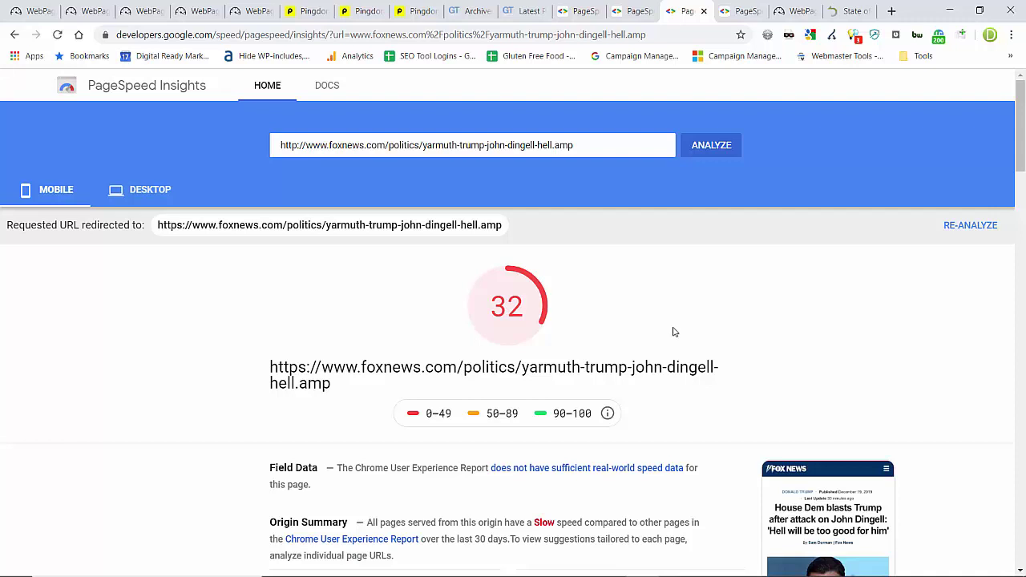
Step: Examine the mobile score, field data, lab data and opportunities in the PageSpeed Insights report for amazon.com
left_click(738, 11)
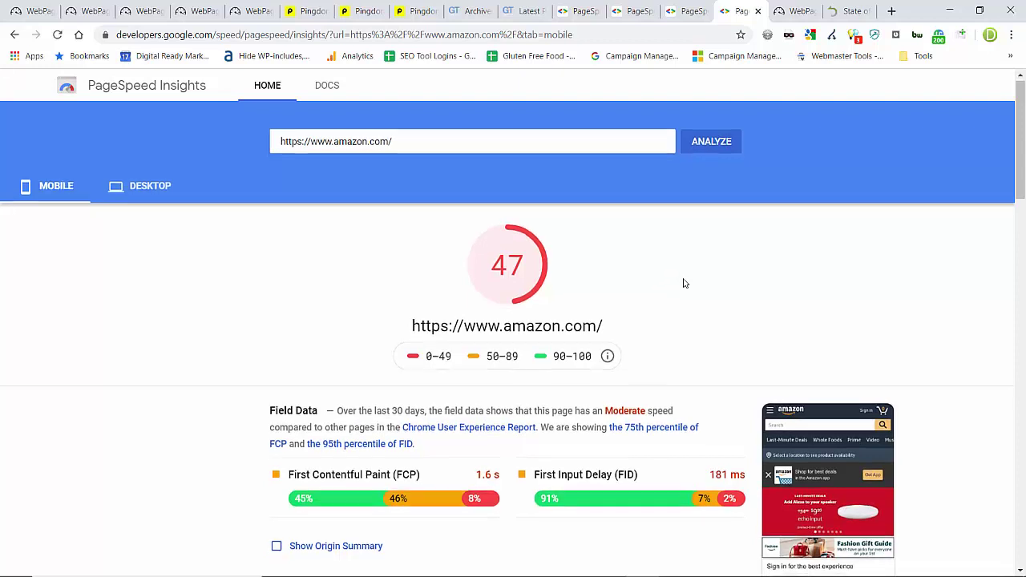
scroll(686, 282, "down", 1)
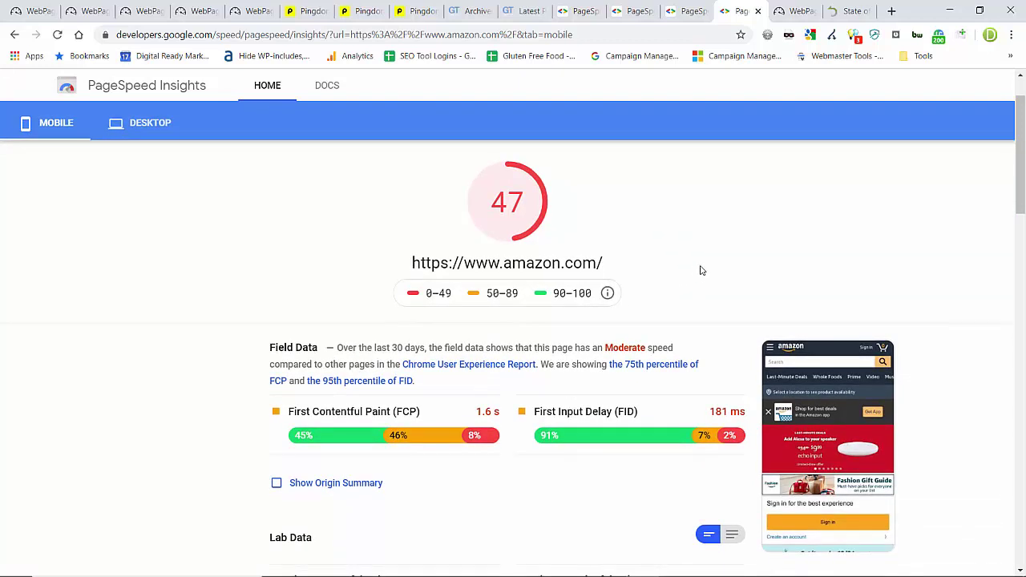
scroll(697, 273, "down", 3)
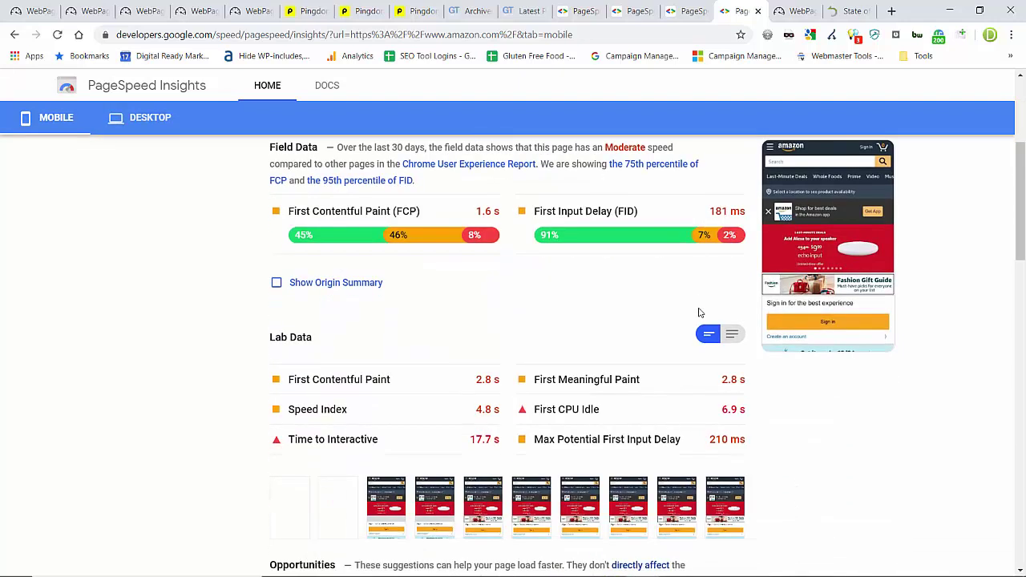
scroll(722, 345, "down", 3)
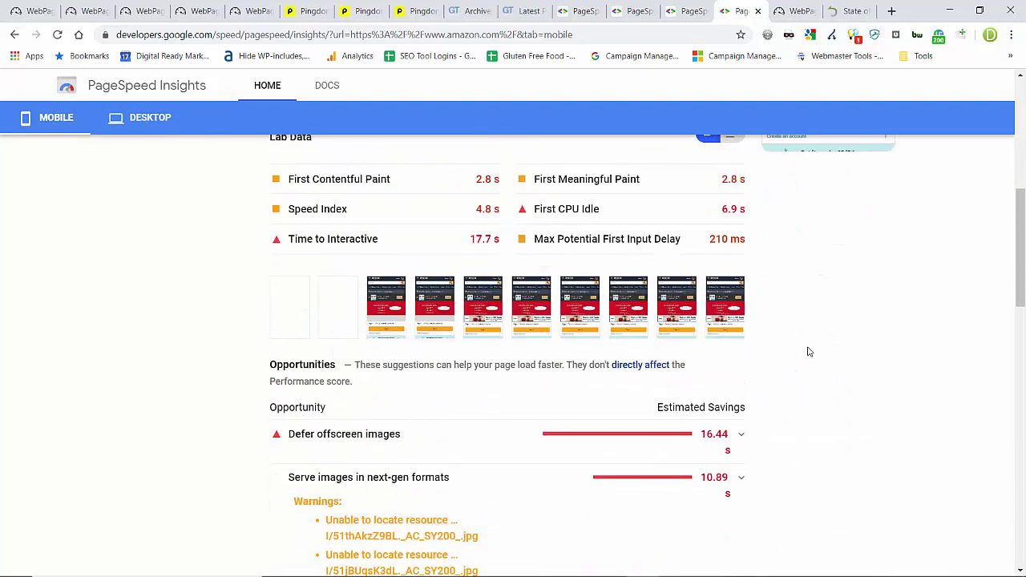
scroll(808, 351, "down", 2)
scroll(808, 353, "up", 4)
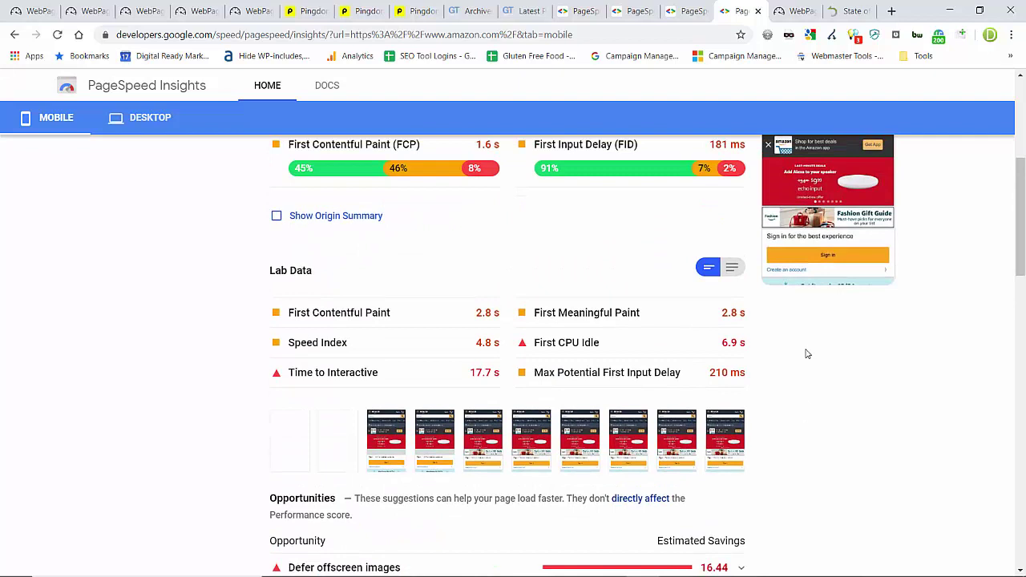
scroll(807, 382, "up", 5)
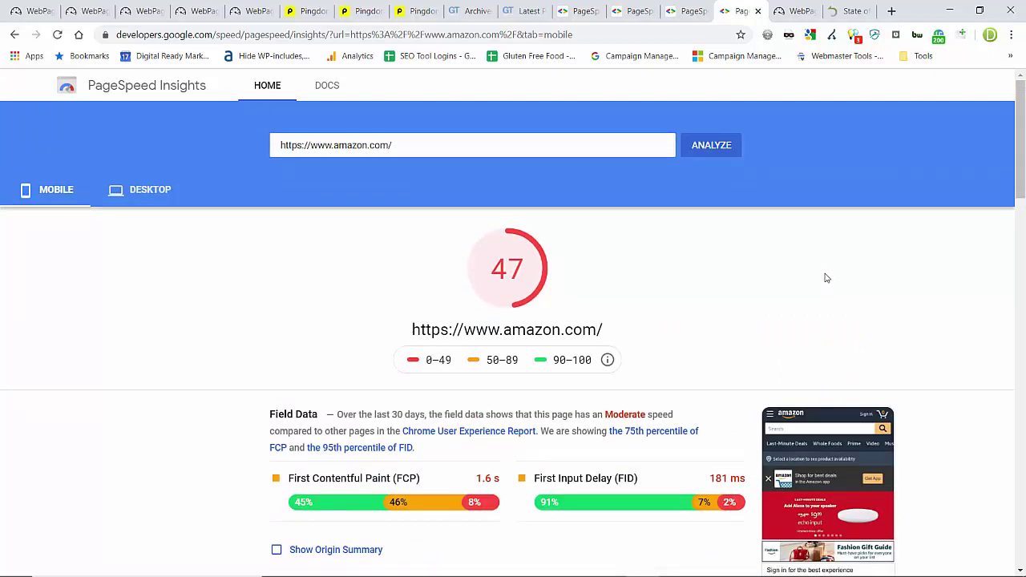
Step: Open amazon.com in a new tab and look over the content of its homepage
key("ctrl+t")
type("ama")
key("Return")
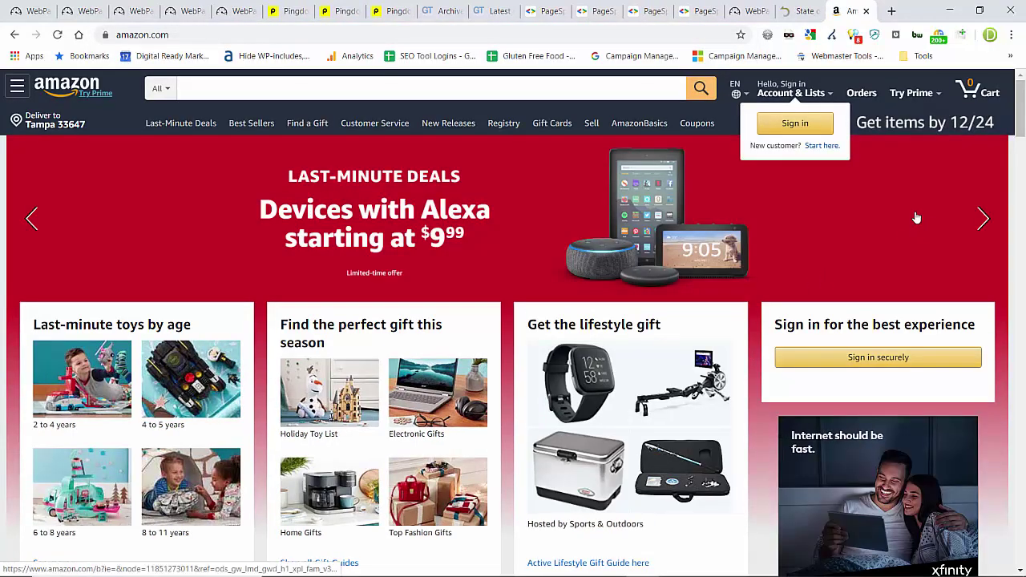
scroll(917, 218, "down", 14)
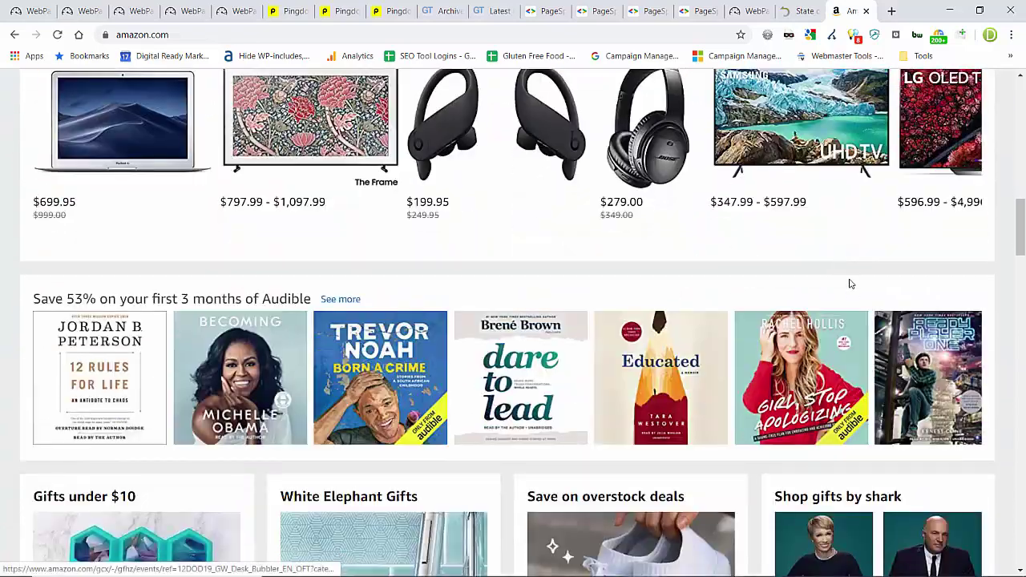
scroll(853, 284, "down", 5)
scroll(853, 284, "up", 9)
Step: Return to the amazon.com PageSpeed Insights report and review its lab data, opportunities and diagnostics
left_click(696, 9)
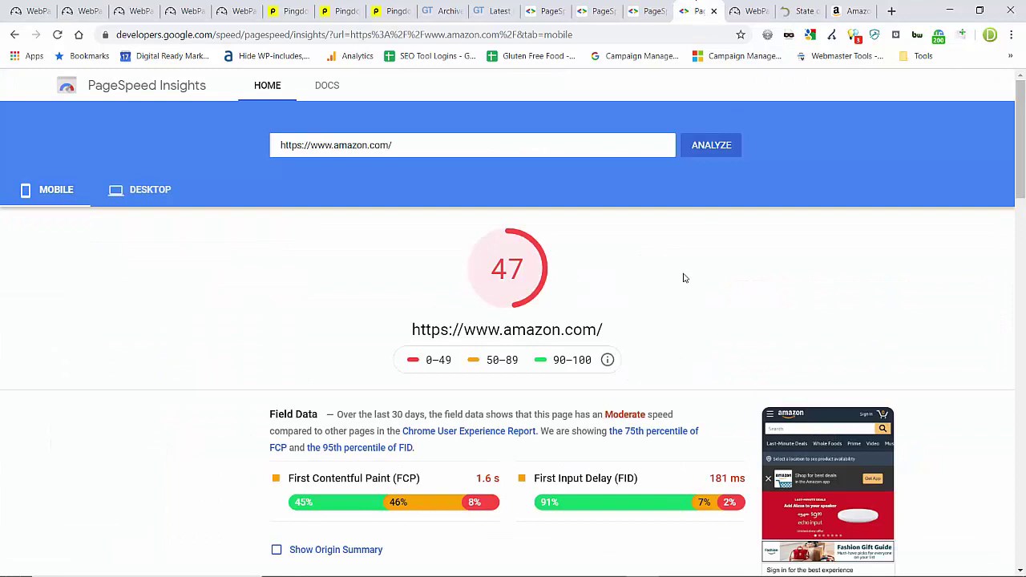
scroll(710, 277, "down", 10)
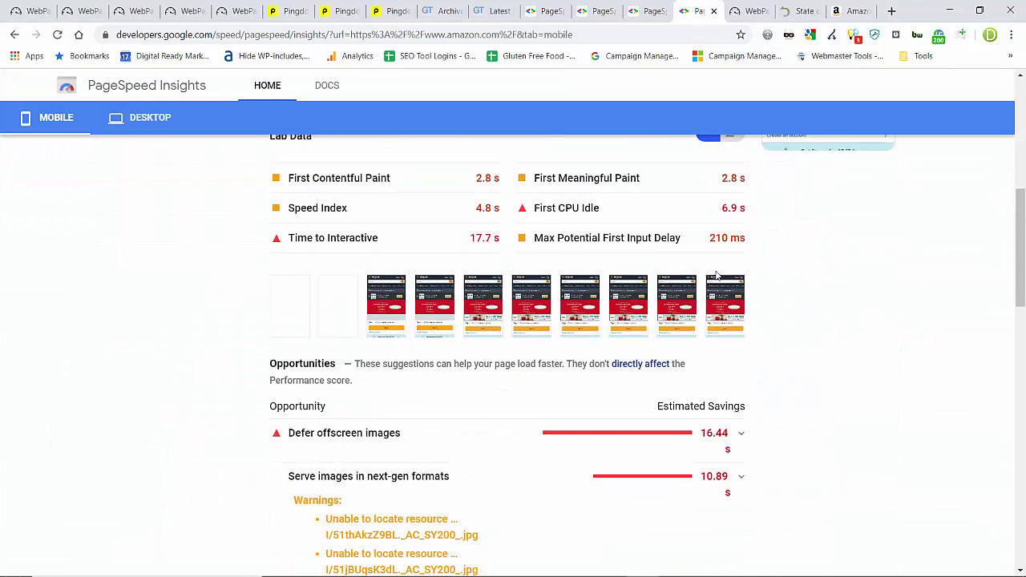
scroll(792, 300, "up", 3)
scroll(791, 307, "up", 1)
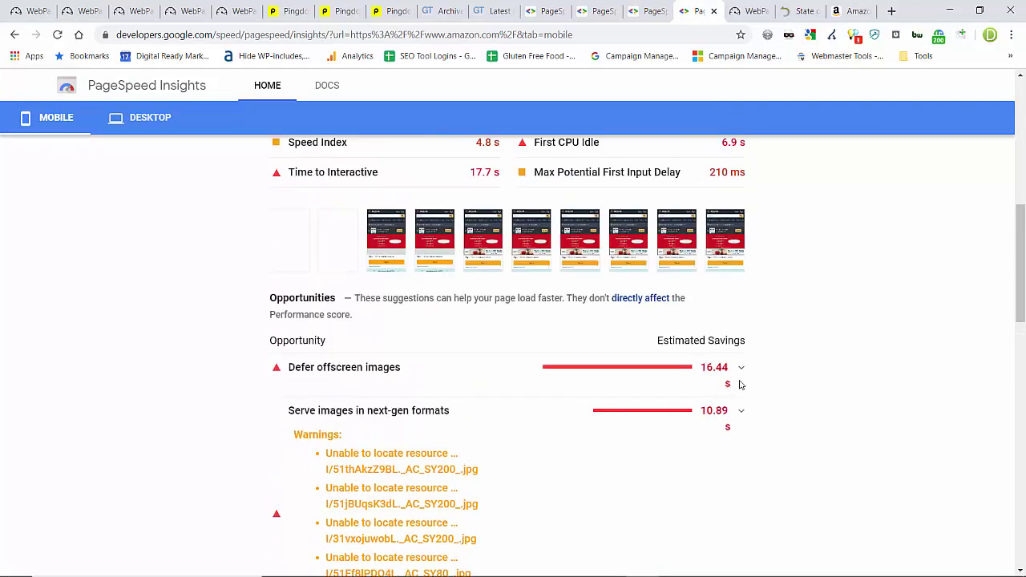
scroll(778, 356, "up", 3)
scroll(765, 368, "down", 10)
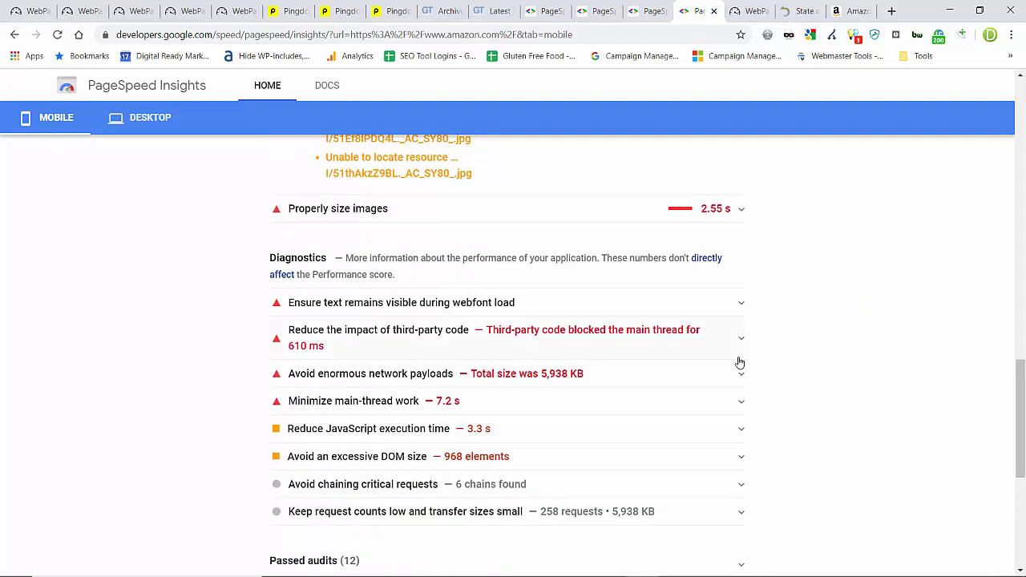
Step: Expand the amazon.com diagnostic "Avoid enormous network payloads" and review the listed resources and their sizes
left_click(729, 375)
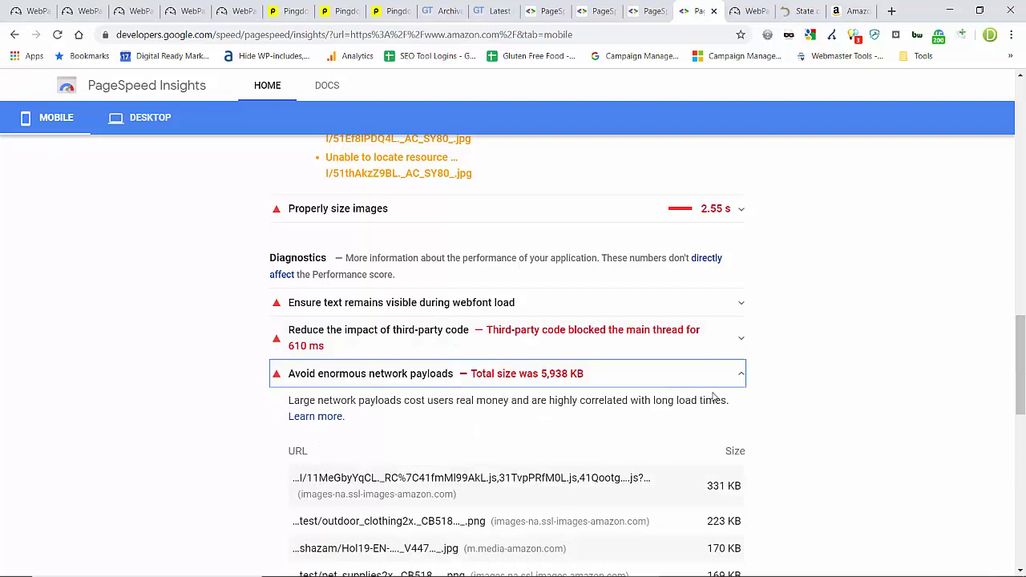
scroll(709, 393, "down", 3)
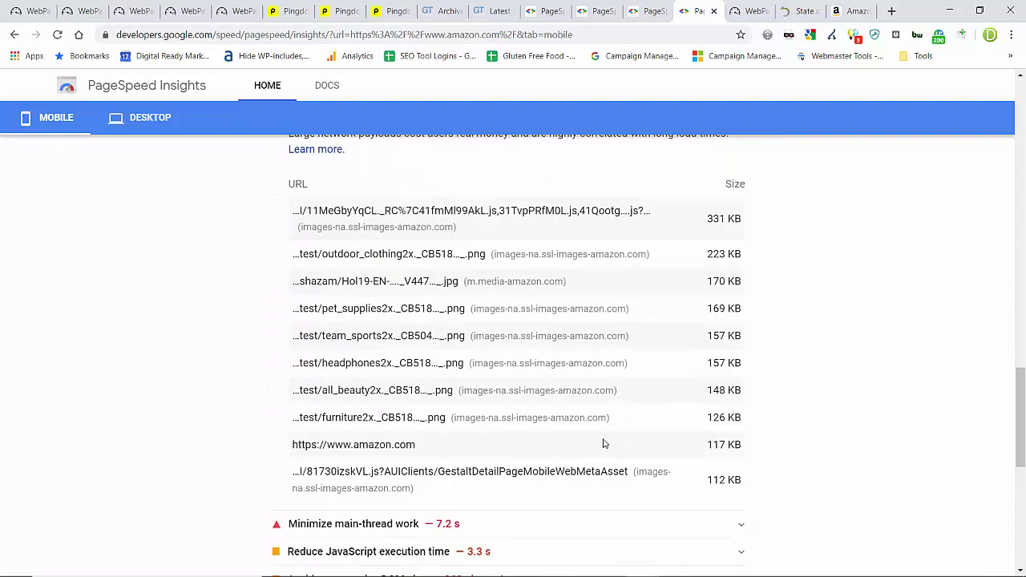
scroll(703, 471, "down", 3)
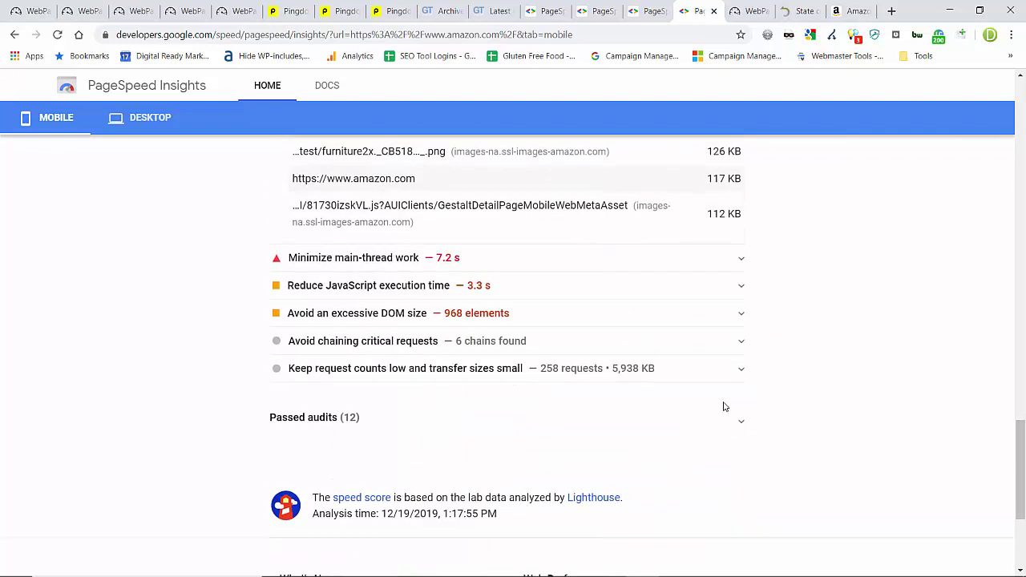
scroll(726, 402, "up", 4)
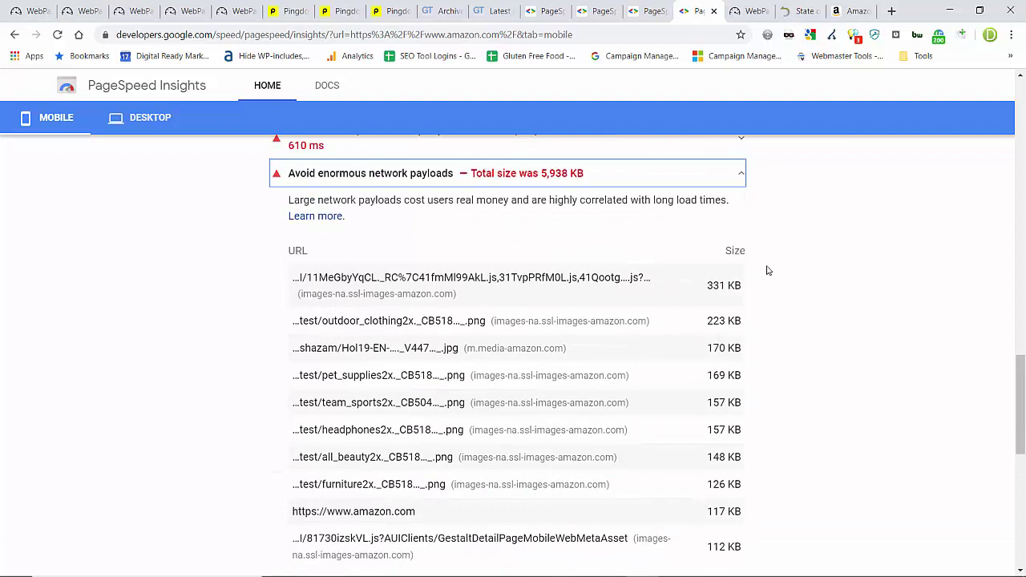
scroll(726, 273, "up", 15)
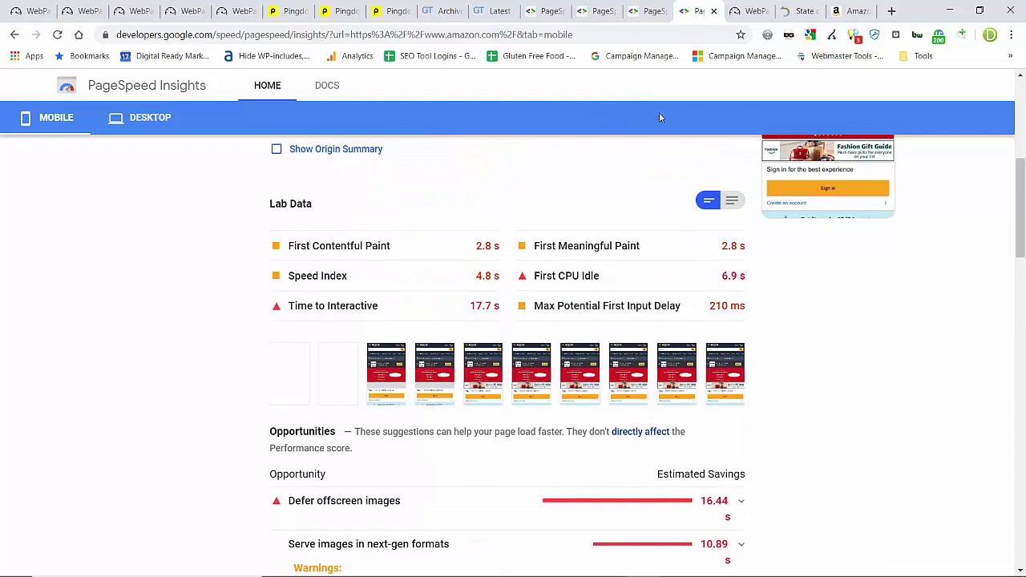
Step: Switch to the WebPageTest result for amazon.com, open the first run's waterfall and examine its requests
left_click(744, 15)
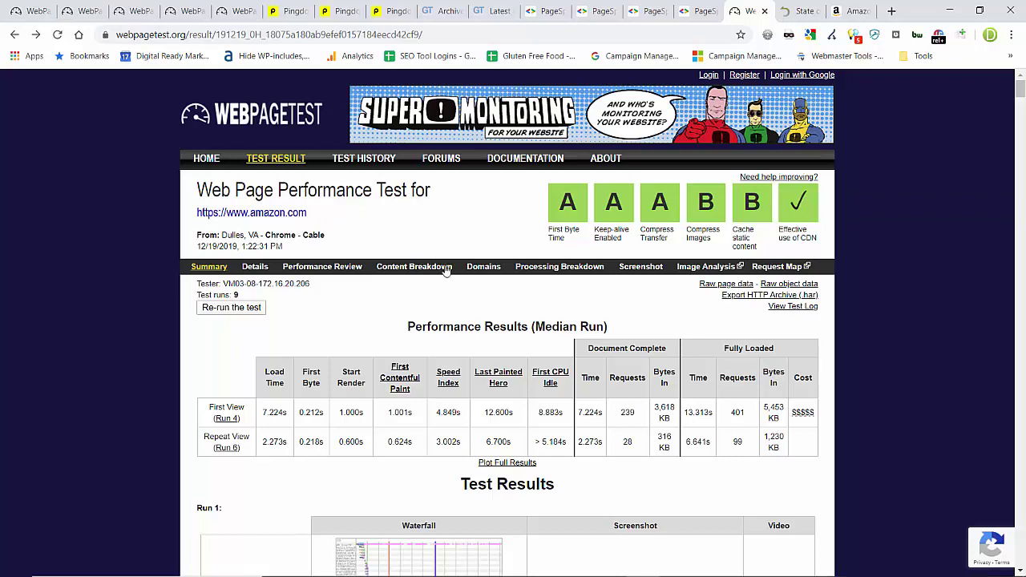
scroll(445, 271, "down", 5)
left_click(417, 267)
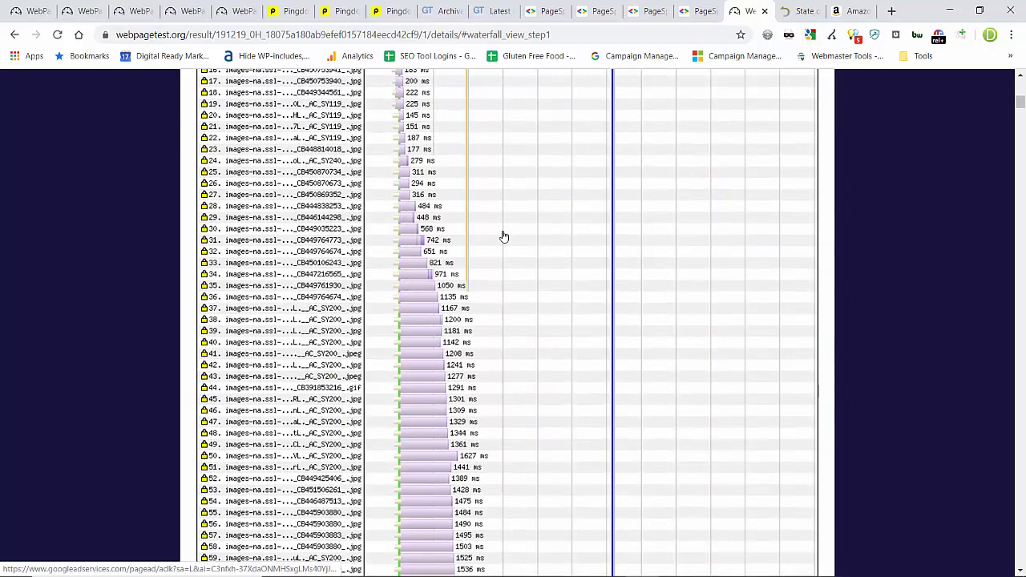
scroll(409, 232, "down", 5)
scroll(409, 232, "down", 20)
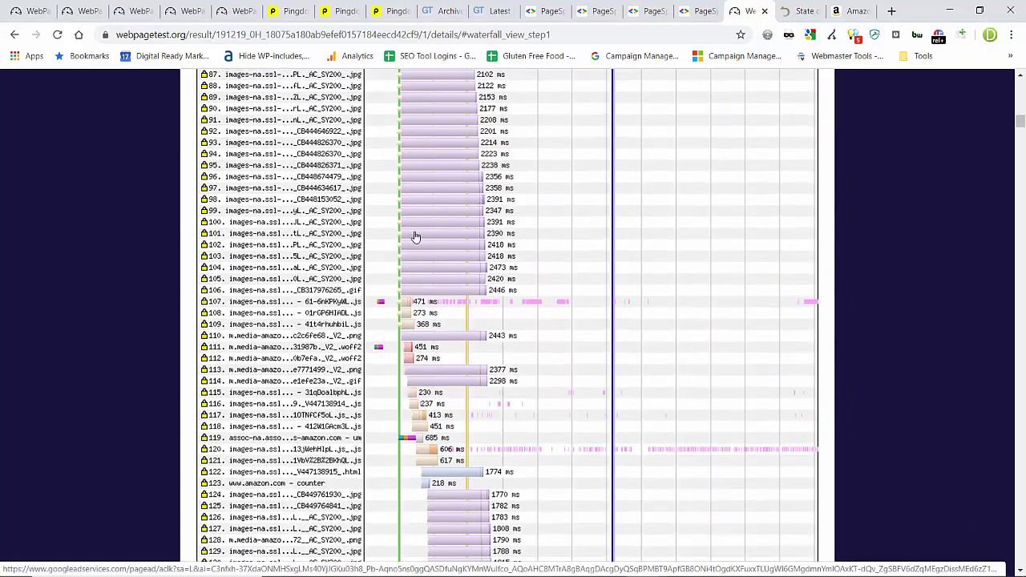
scroll(327, 189, "down", 9)
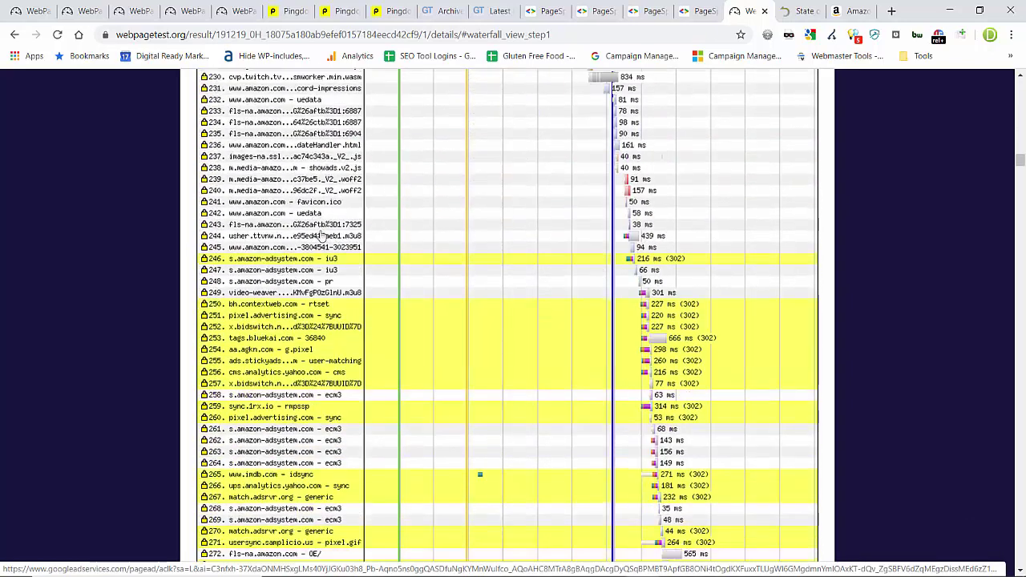
scroll(346, 308, "down", 10)
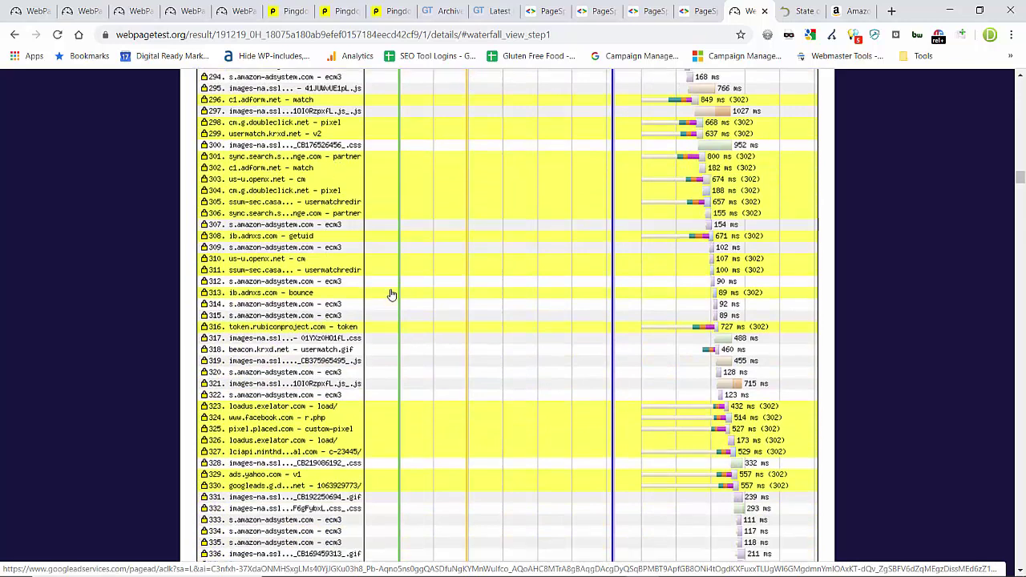
scroll(497, 277, "up", 13)
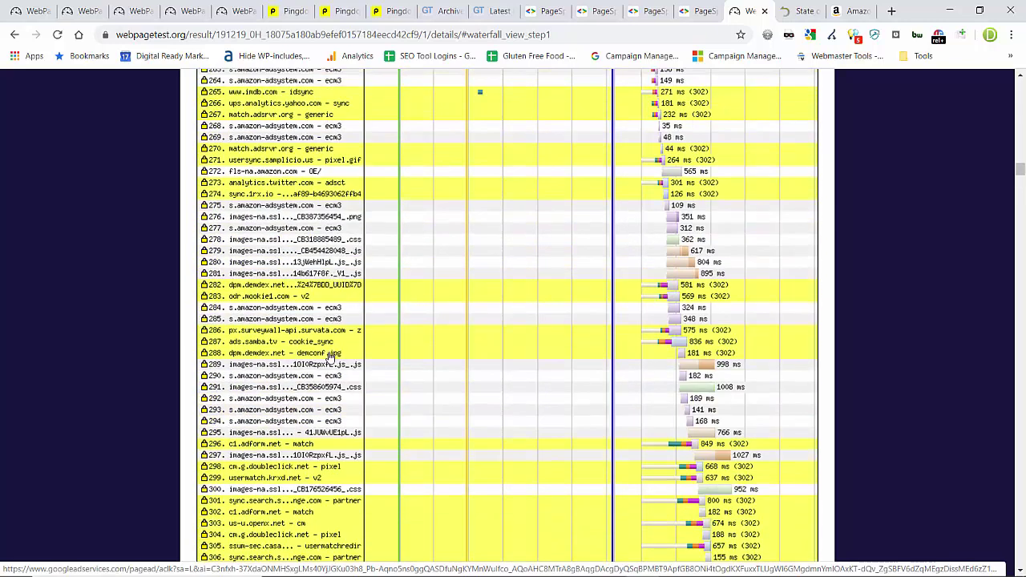
Step: Review the amazon.com first run's load metrics above the waterfall and open the test's summary of median results
scroll(459, 403, "up", 7)
scroll(484, 399, "up", 20)
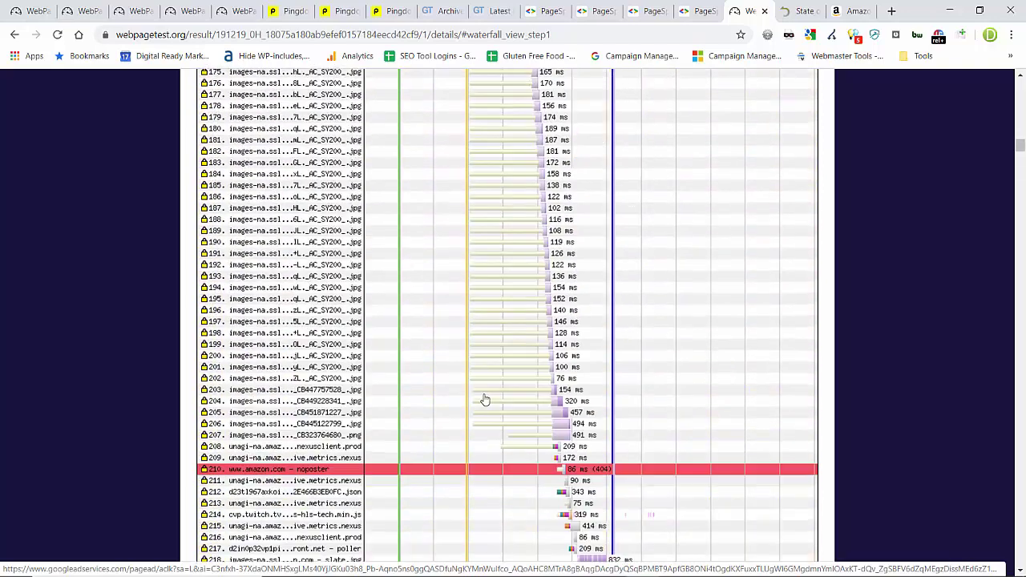
scroll(482, 394, "up", 15)
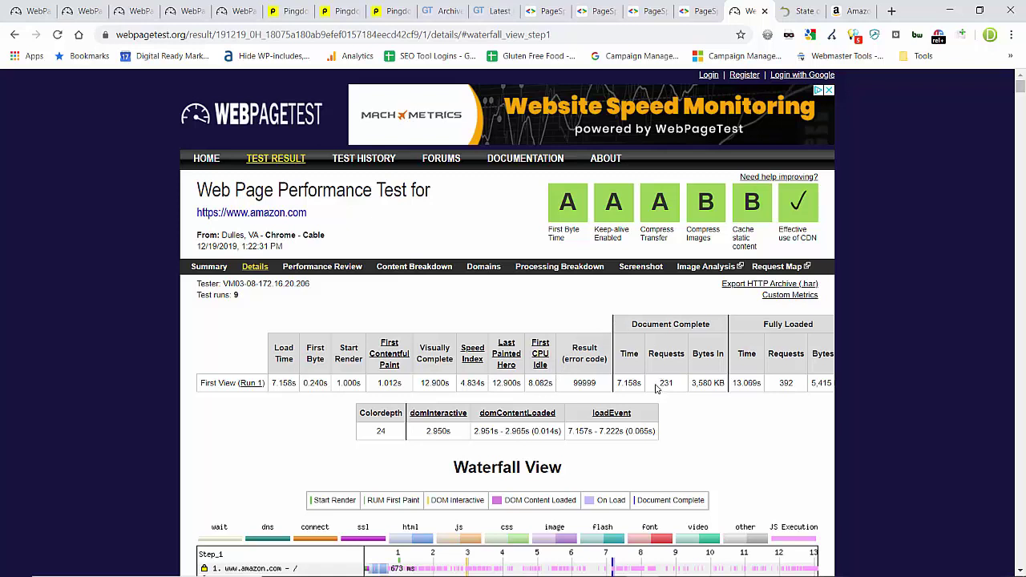
left_click(208, 266)
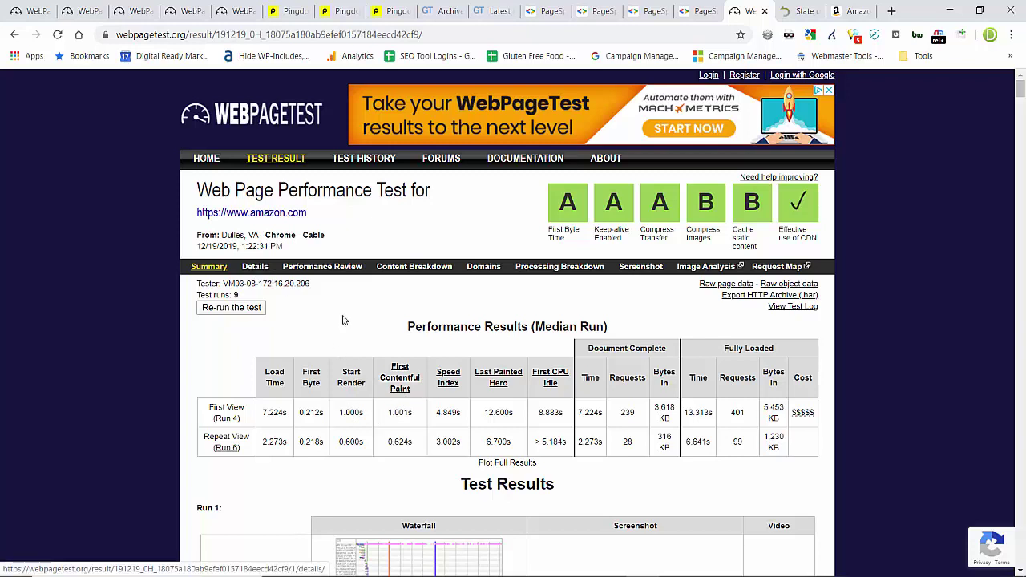
Step: Open the first run's waterfall from the amazon.com summary and examine its earliest requests
scroll(398, 328, "down", 5)
left_click(390, 312)
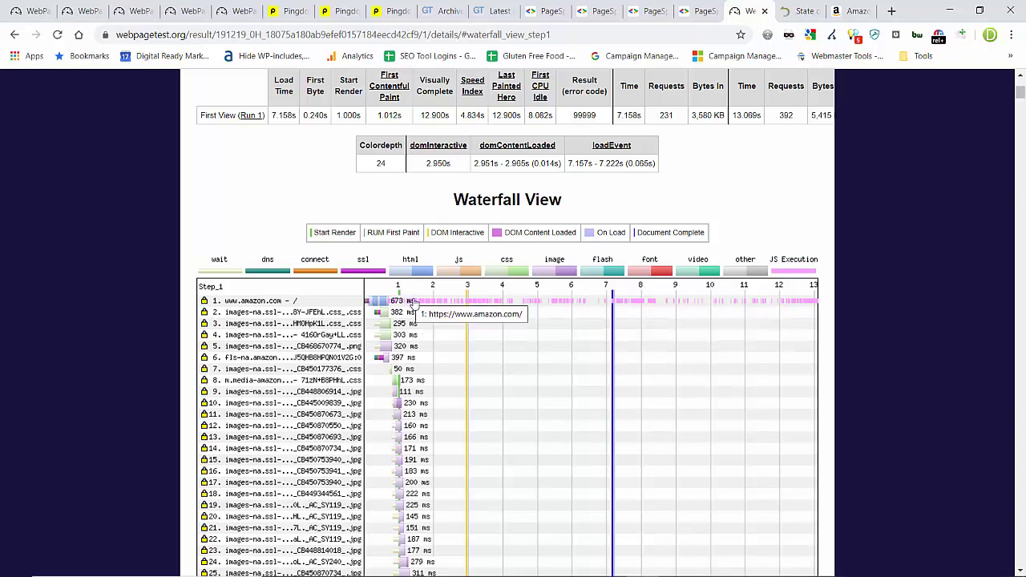
scroll(454, 335, "down", 1)
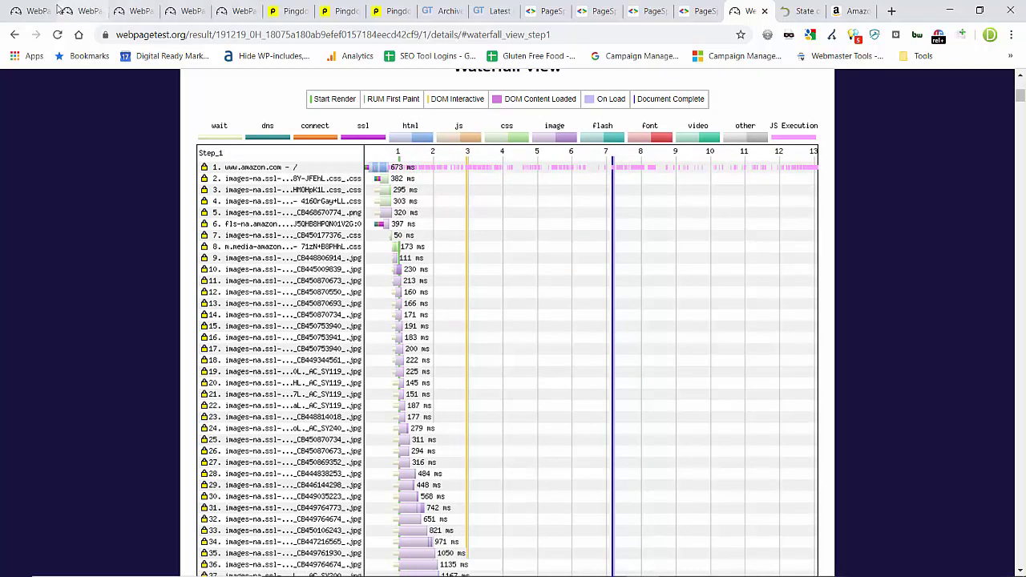
Step: Switch to the WebPageTest result for digitalreadymarketing.com and open the first run's waterfall to examine its requests
left_click(32, 11)
scroll(494, 275, "down", 5)
left_click(417, 233)
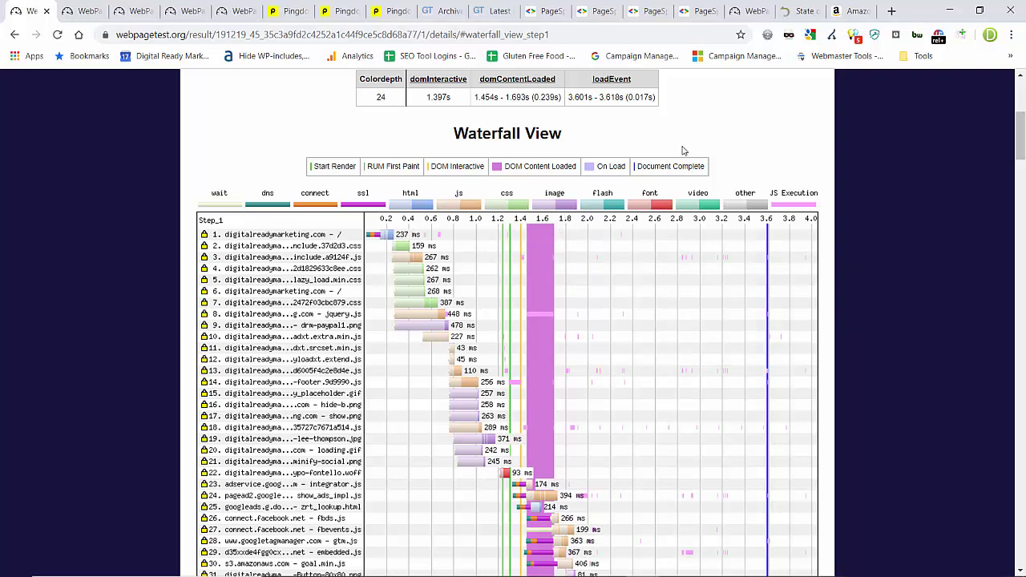
Step: Open digitalreadymarketing.com in a new tab and compare its homepage with the site's WebPageTest waterfall
key("ctrl+t")
type("digi")
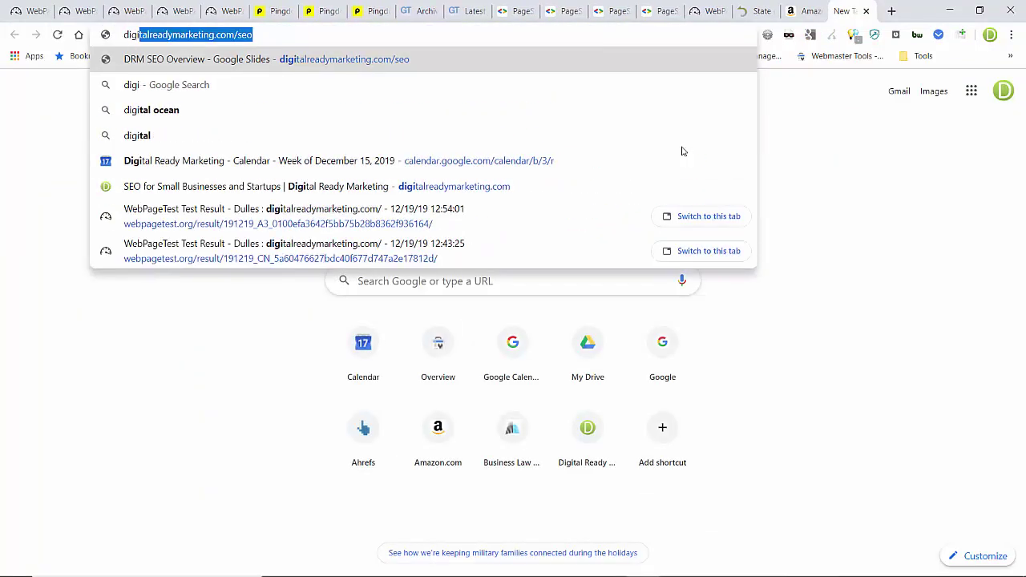
key("Right")
key("BackSpace")
key("BackSpace")
key("BackSpace")
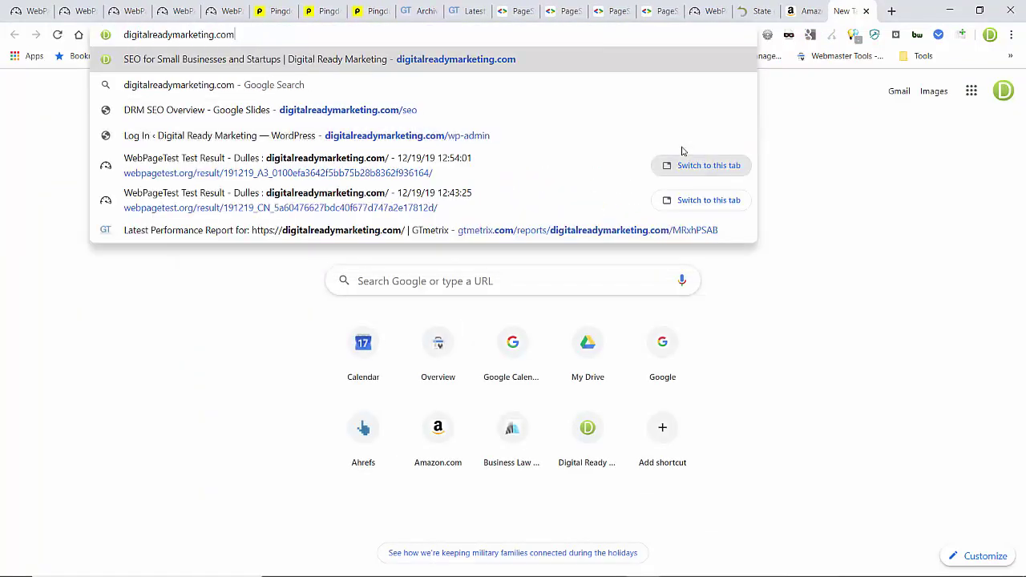
key("Return")
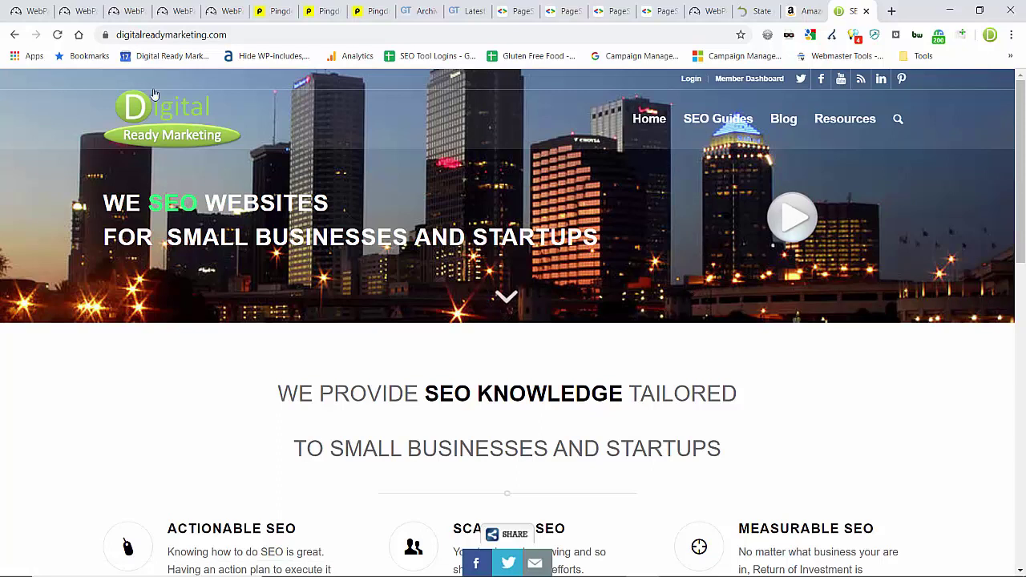
left_click(28, 10)
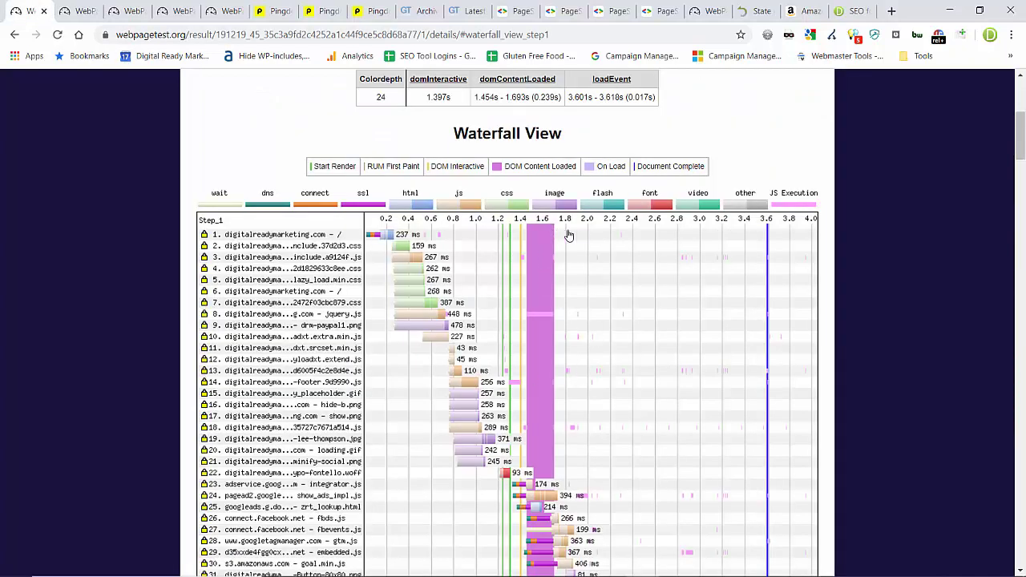
left_click(845, 11)
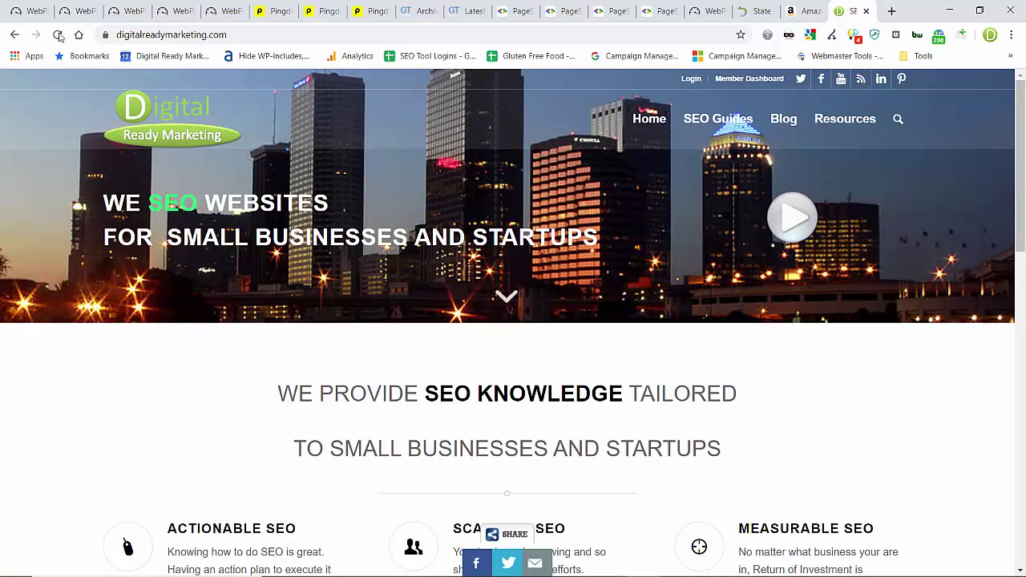
Step: Return to the digitalreadymarketing.com WebPageTest result, open its summary and review the first-view and repeat-view median performance results
left_click(28, 10)
scroll(708, 316, "up", 4)
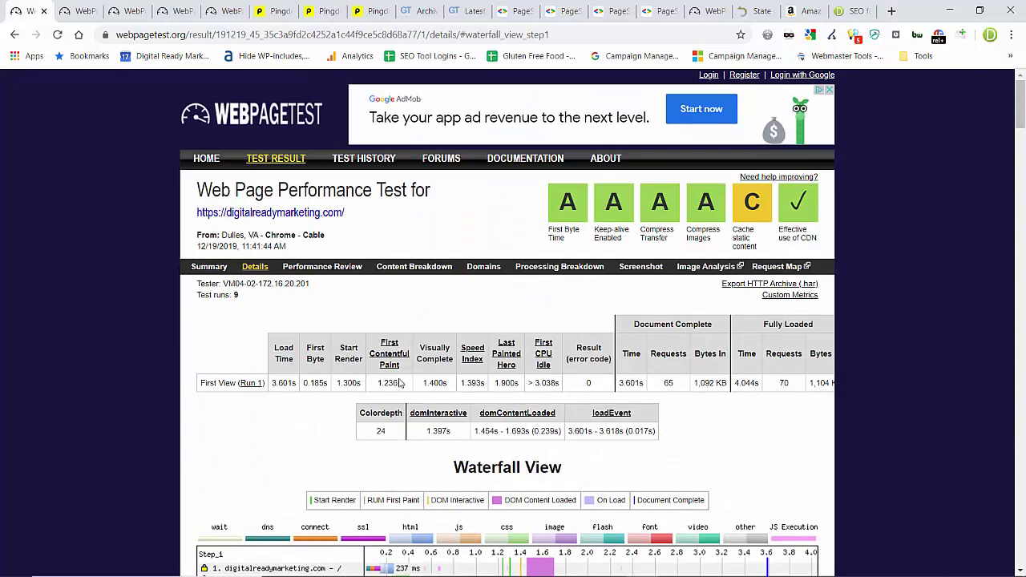
left_click(210, 266)
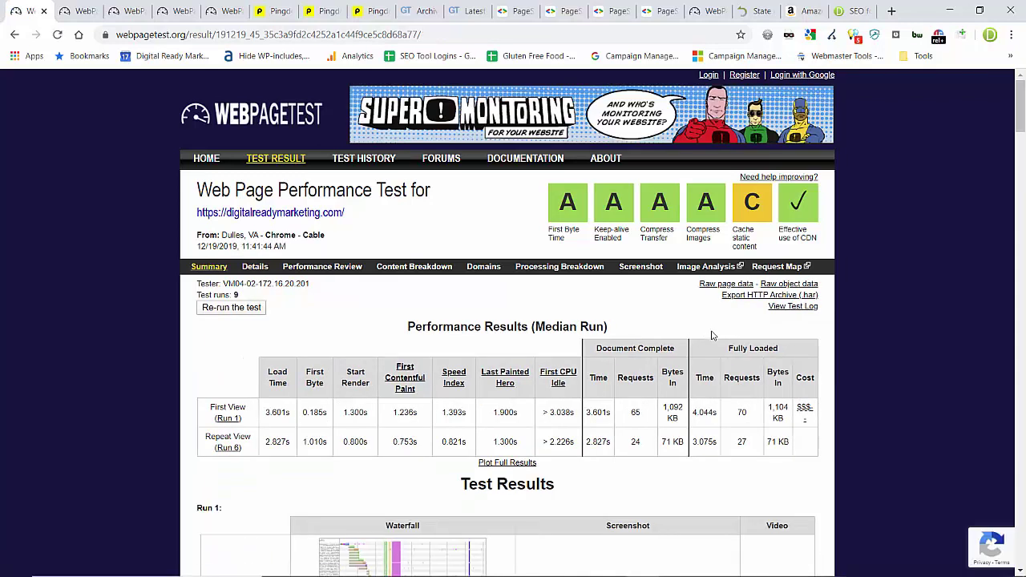
scroll(738, 329, "down", 2)
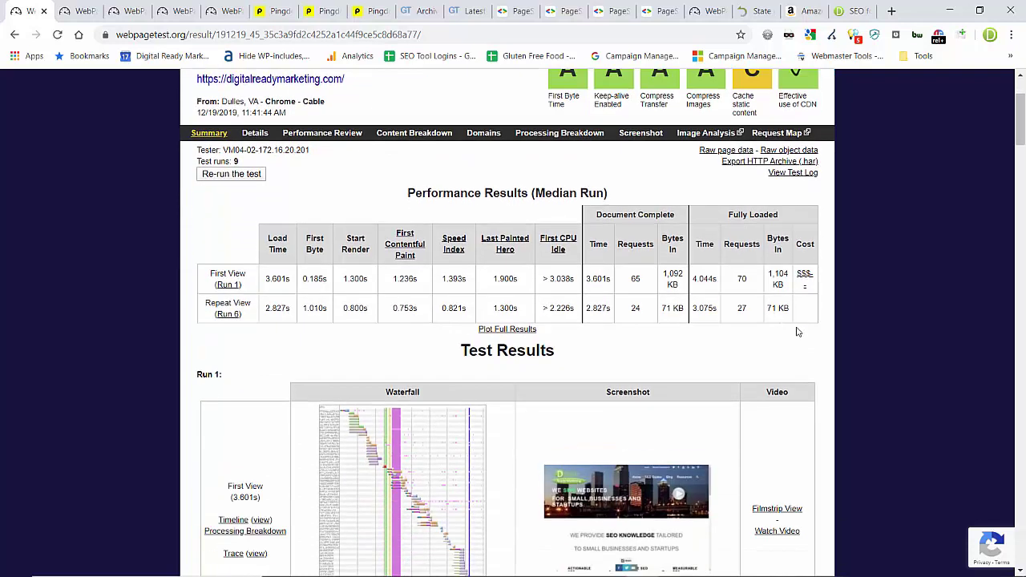